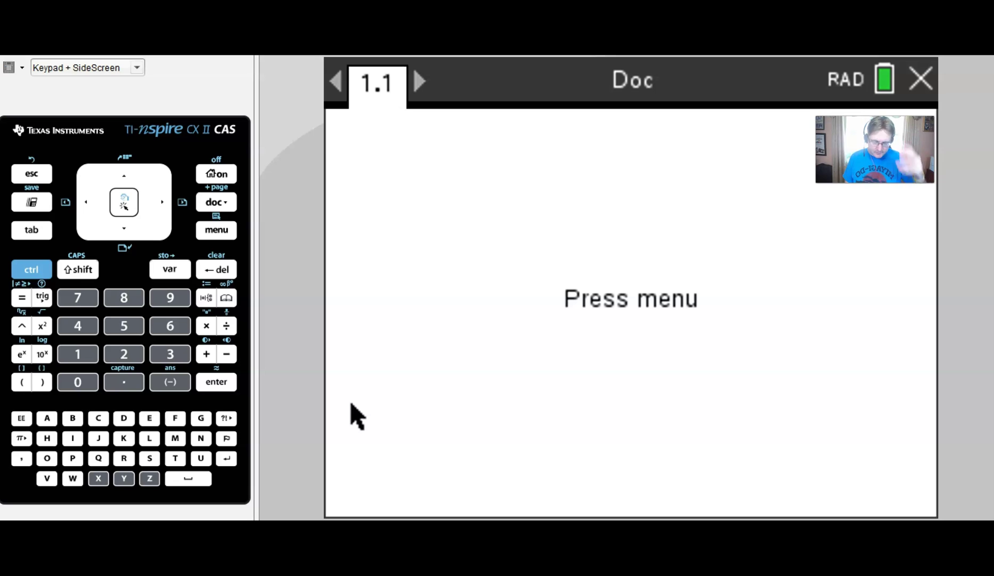
left_click(336, 278)
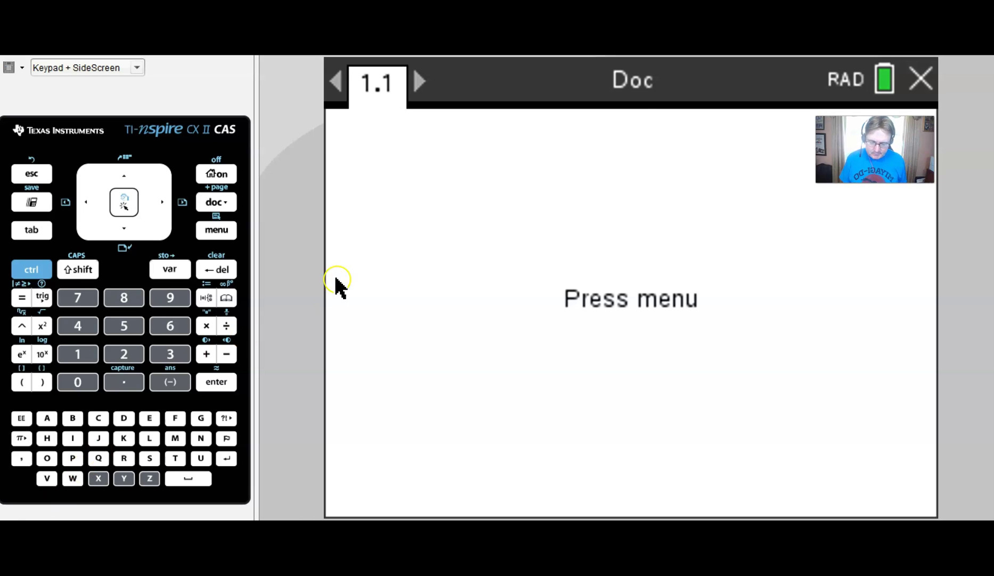
left_click(618, 108)
left_click(380, 163)
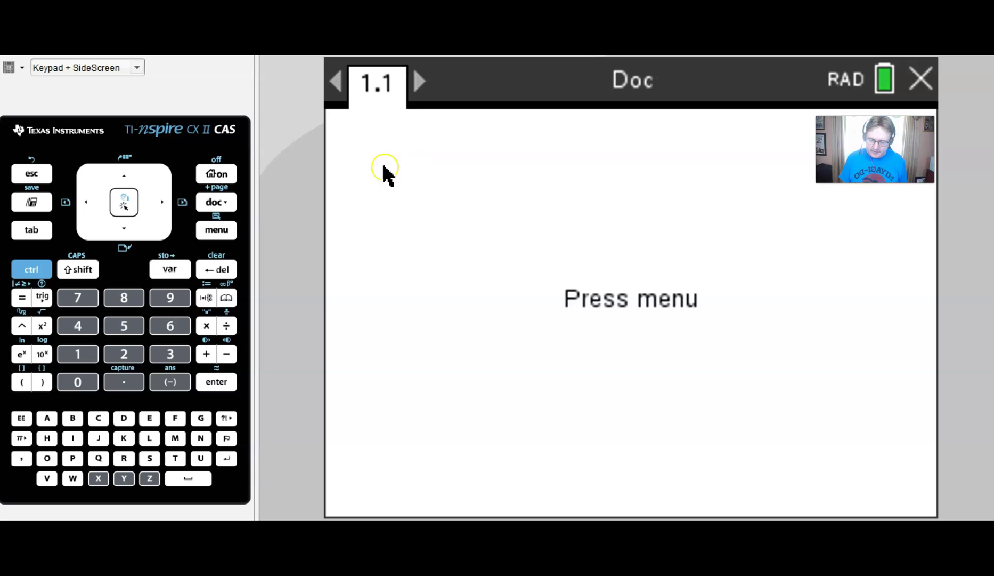
left_click(277, 169)
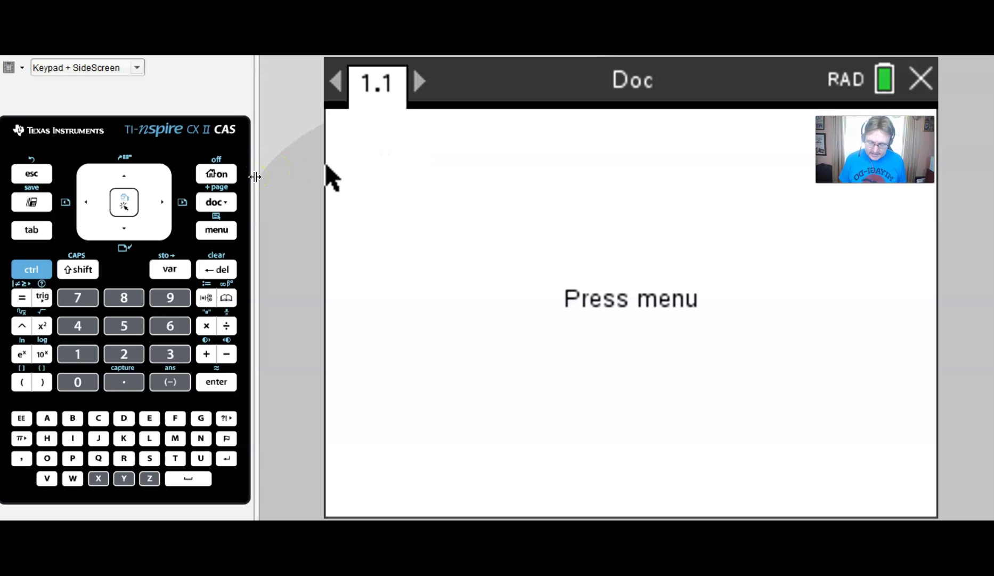
left_click(461, 307)
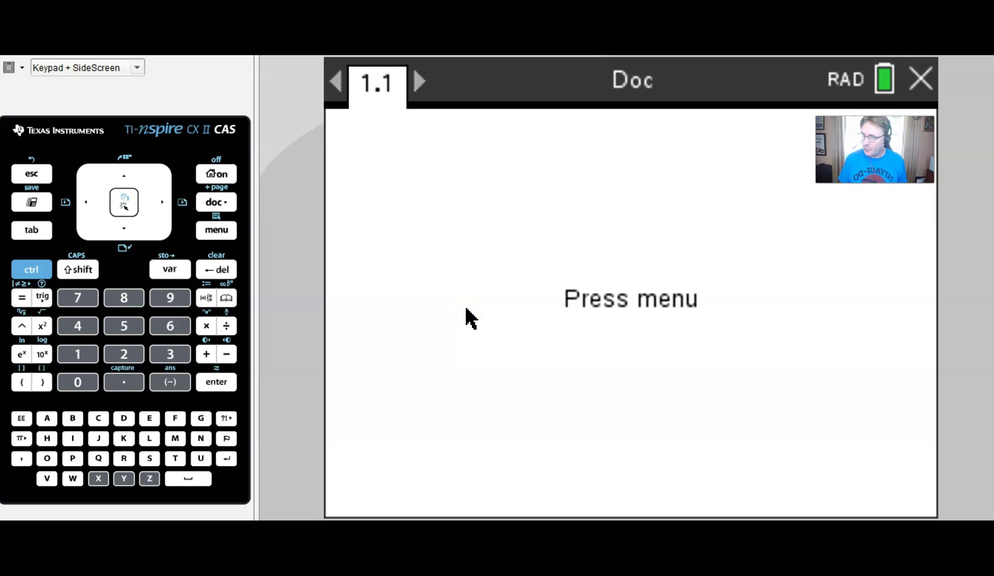
- Add a Graphs page to the document and plot the function f1(x)=x²
right_click(466, 308)
left_click(621, 182)
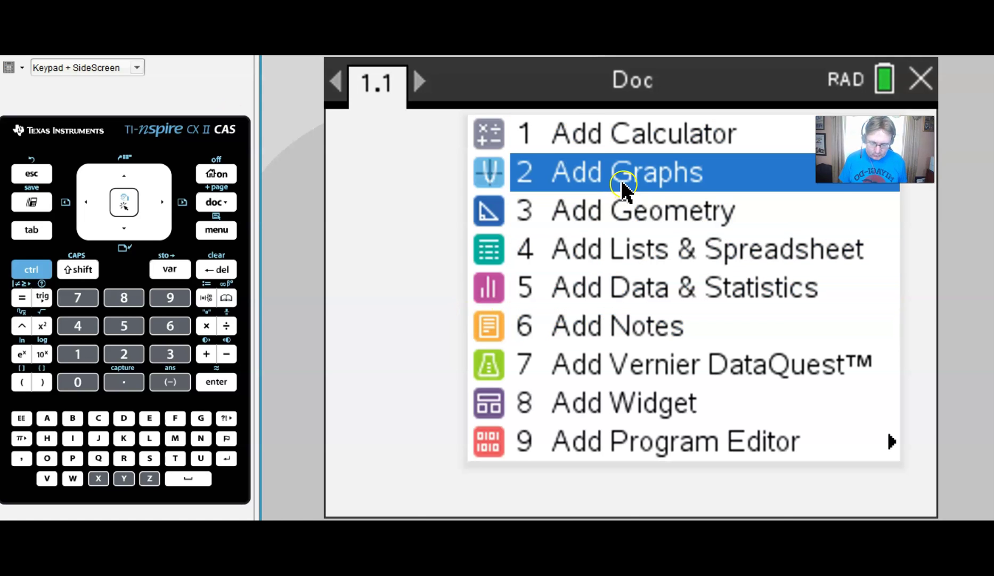
left_click(76, 454)
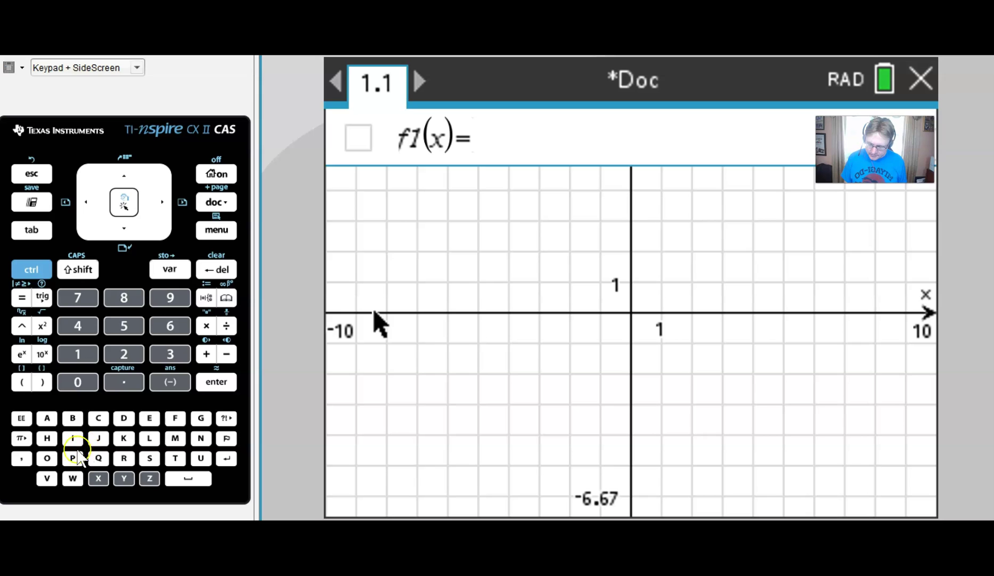
left_click(98, 478)
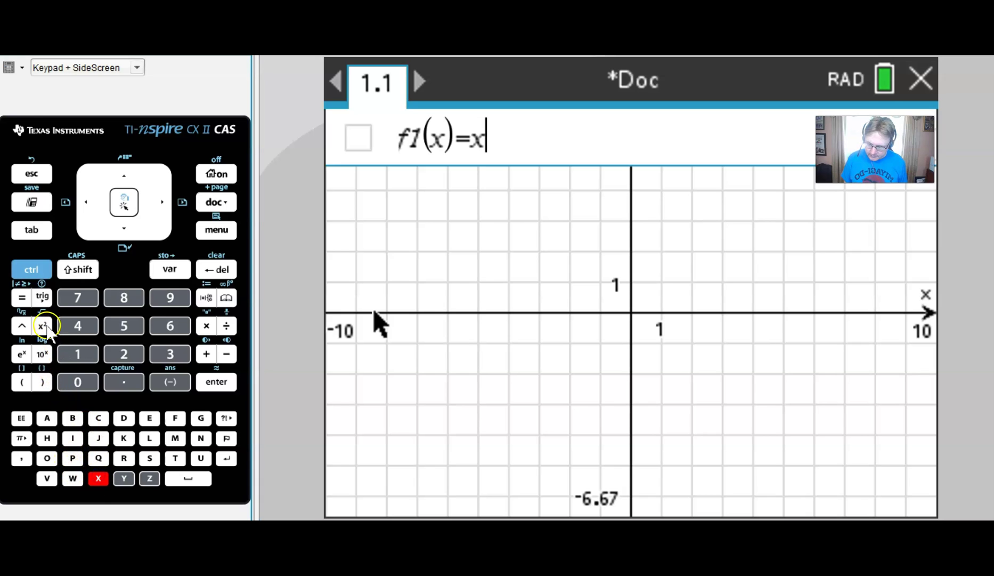
left_click(43, 325)
key("Return")
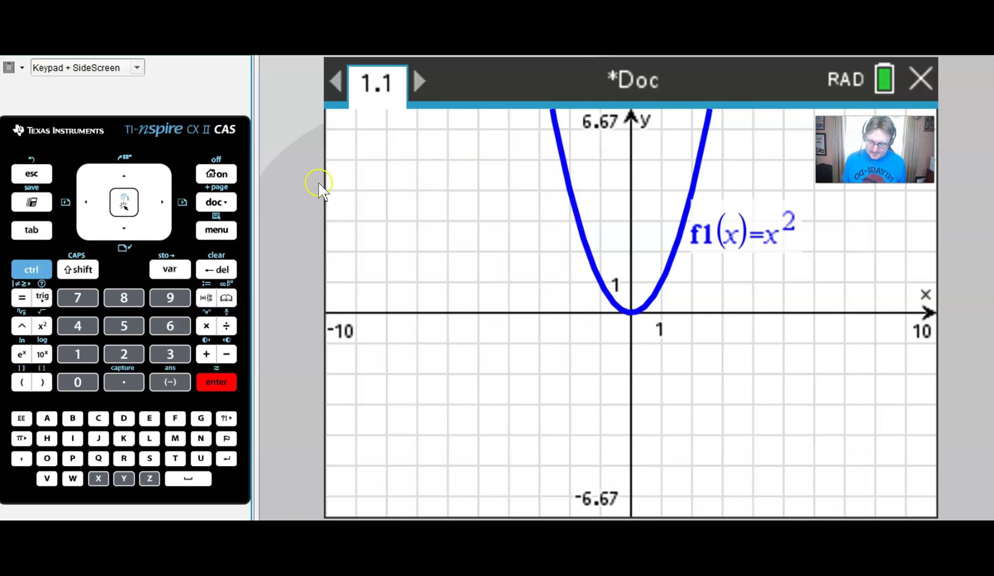
- Plot the relation x=y² on the same axes as the parabola
left_click(213, 230)
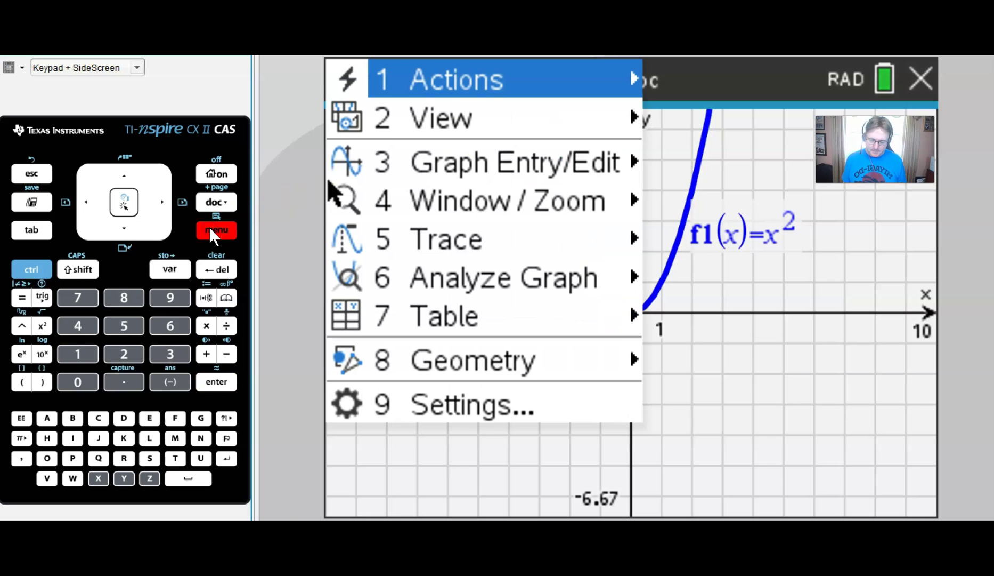
left_click(462, 168)
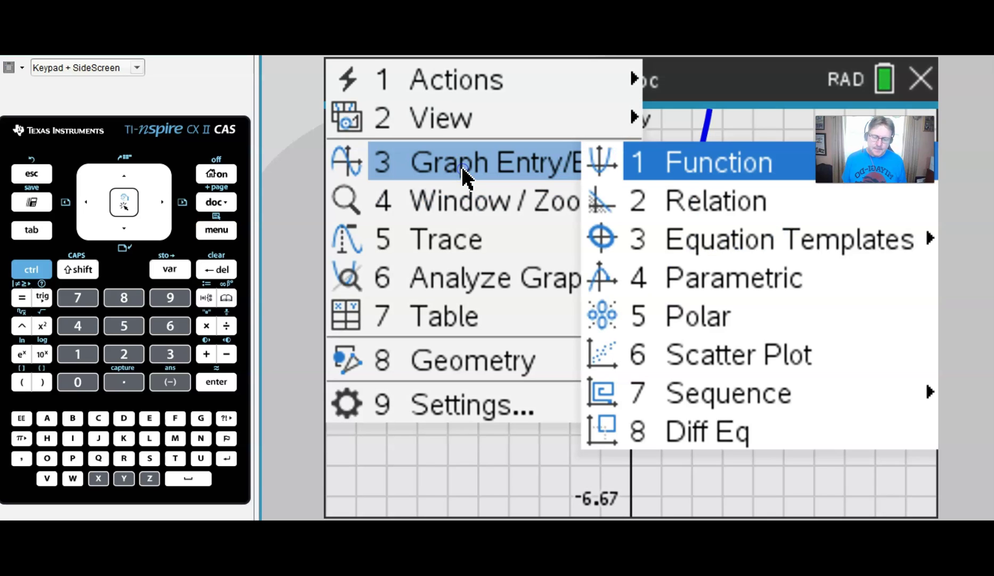
left_click(700, 178)
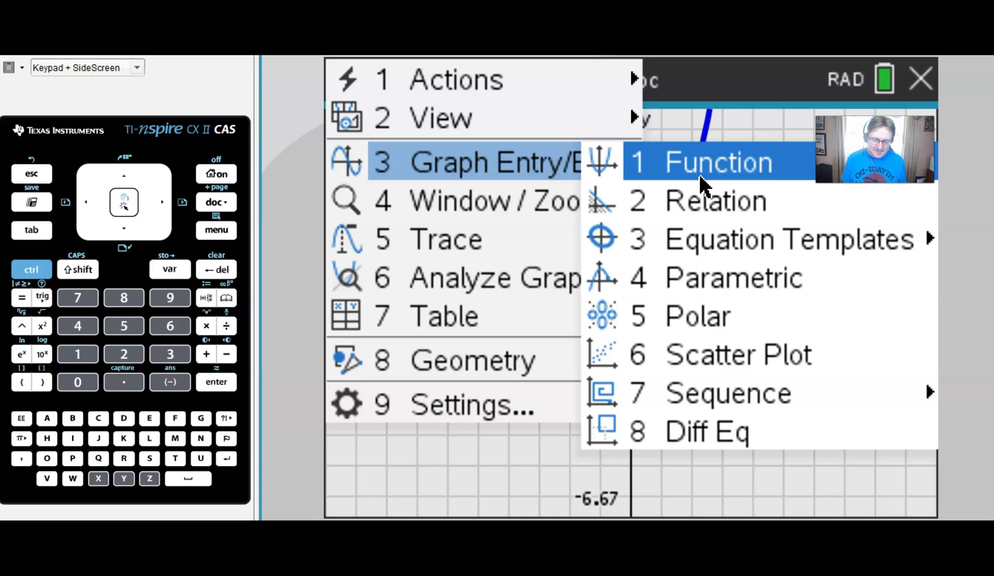
left_click(710, 212)
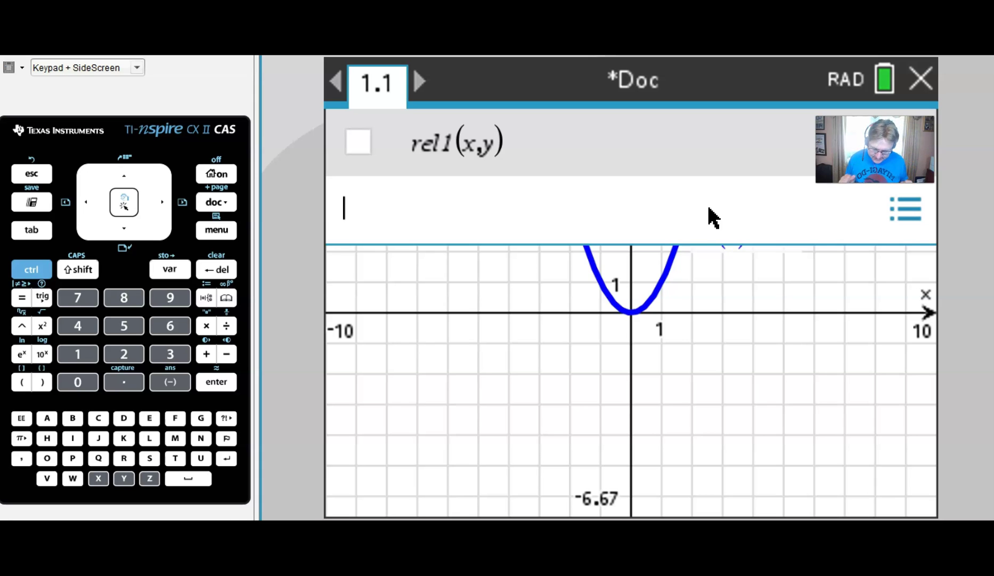
type("x=y")
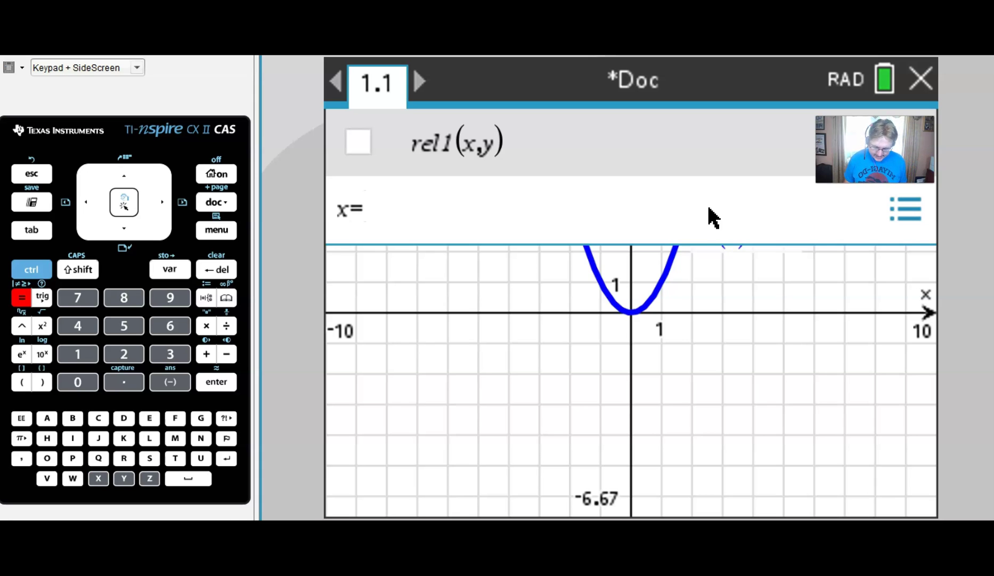
left_click(42, 325)
key("Return")
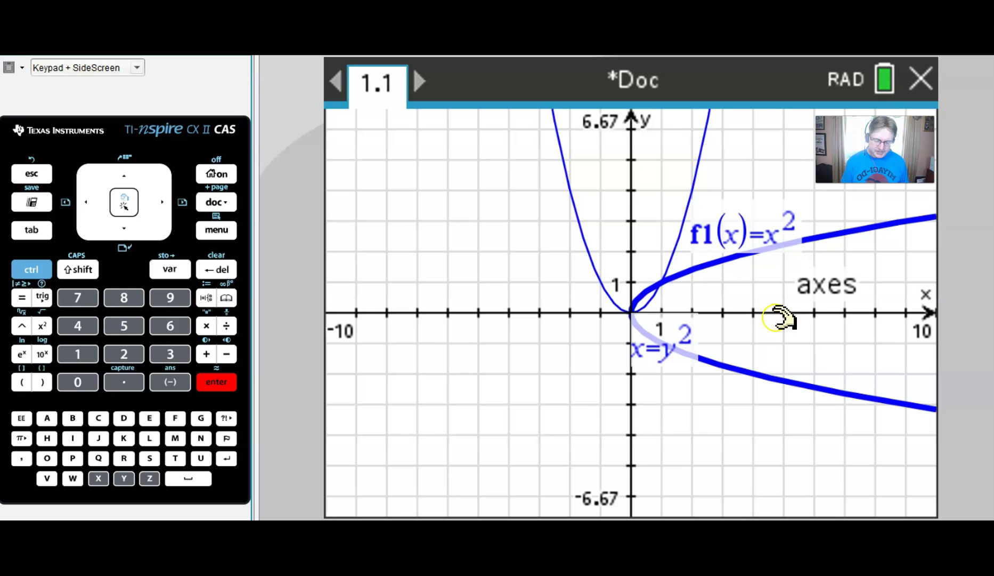
- Set the line color of the x=y² graph to red and move both equation labels away from their current spots to clearer areas
right_click(849, 230)
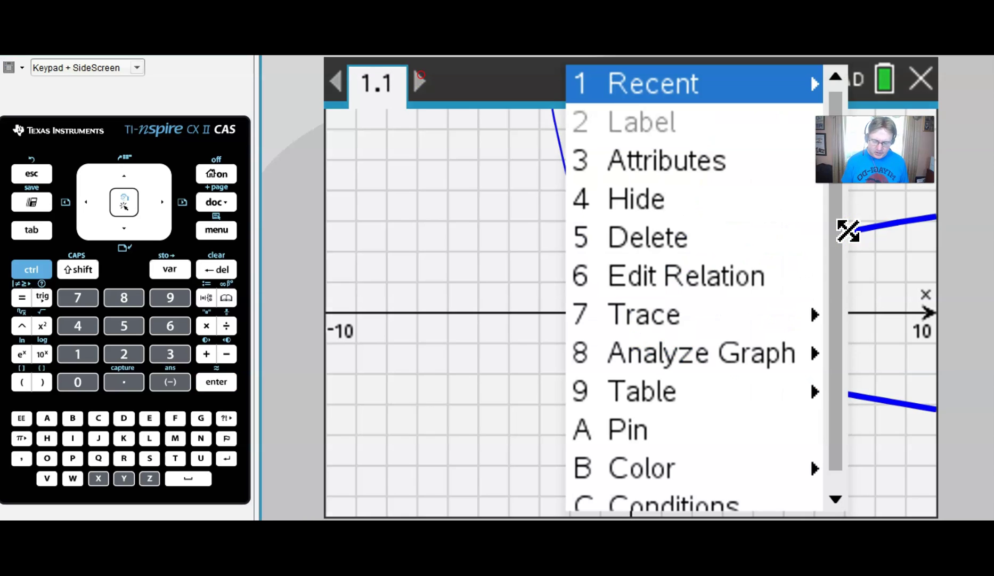
left_click(653, 480)
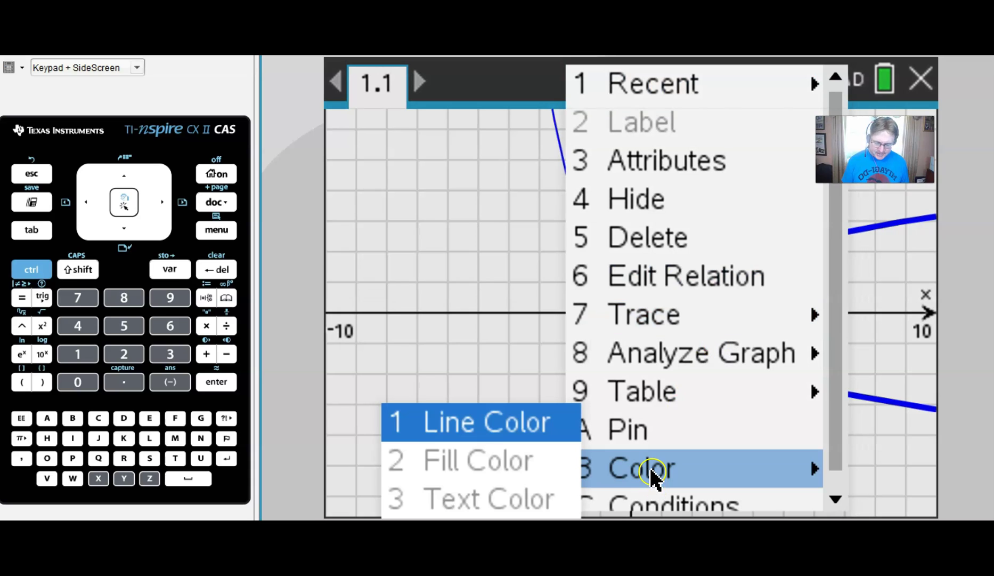
left_click(497, 434)
left_click(674, 271)
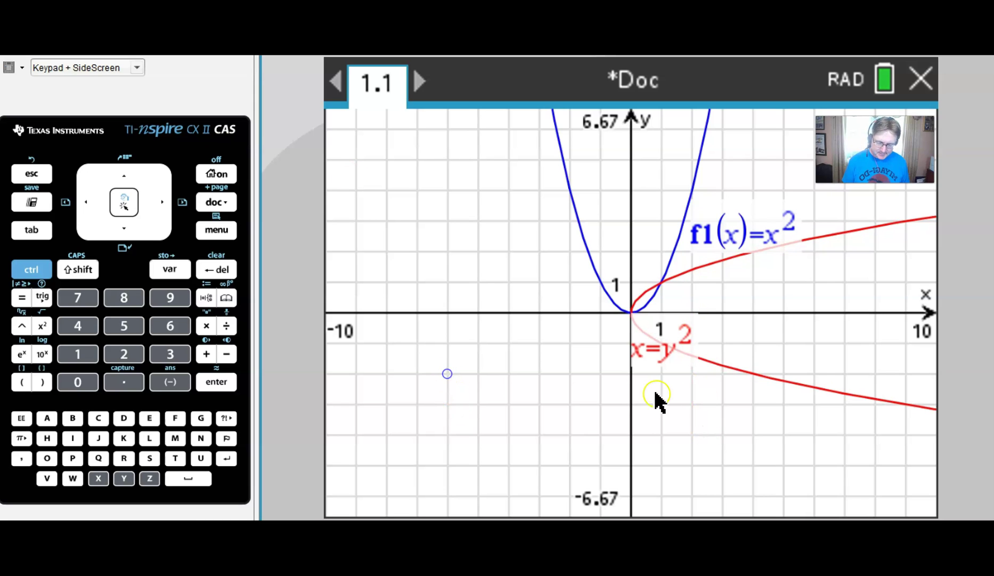
left_click_drag(667, 362, 730, 408)
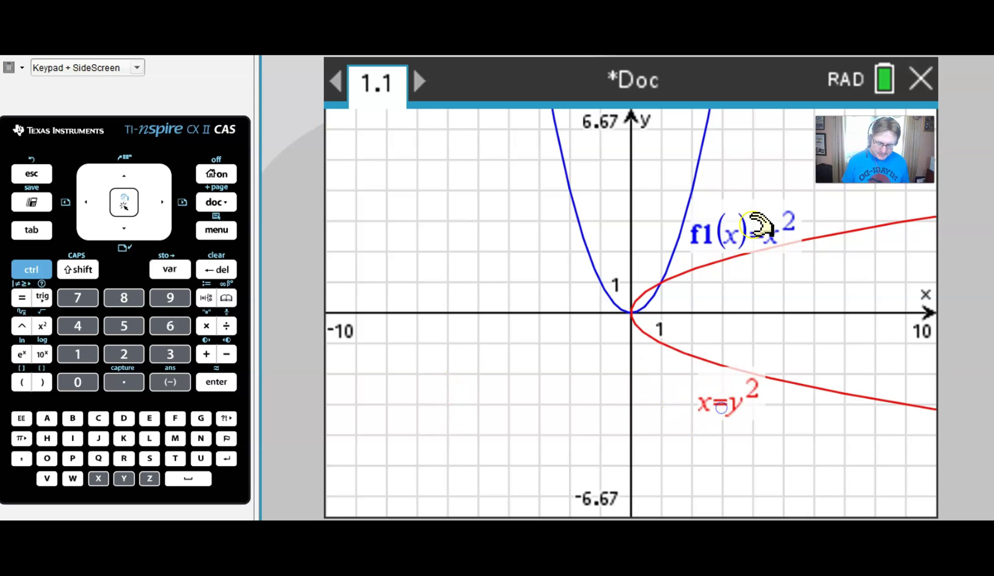
left_click_drag(761, 224, 506, 198)
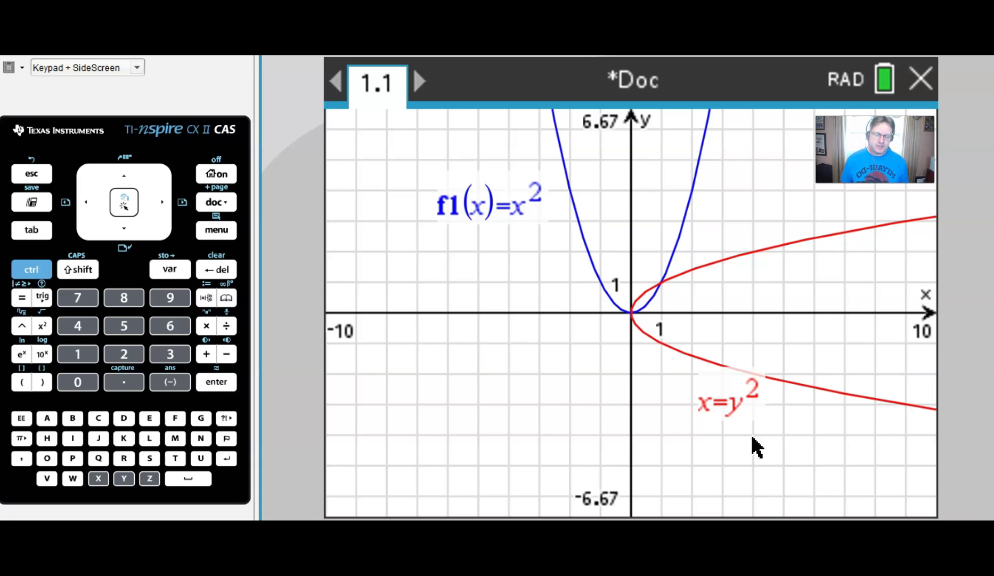
left_click(791, 409)
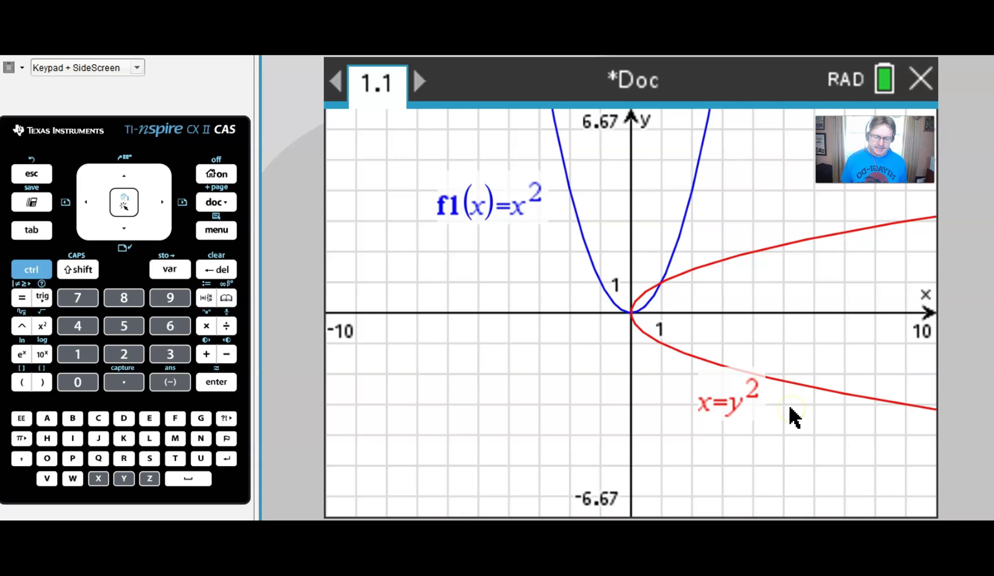
left_click(800, 403)
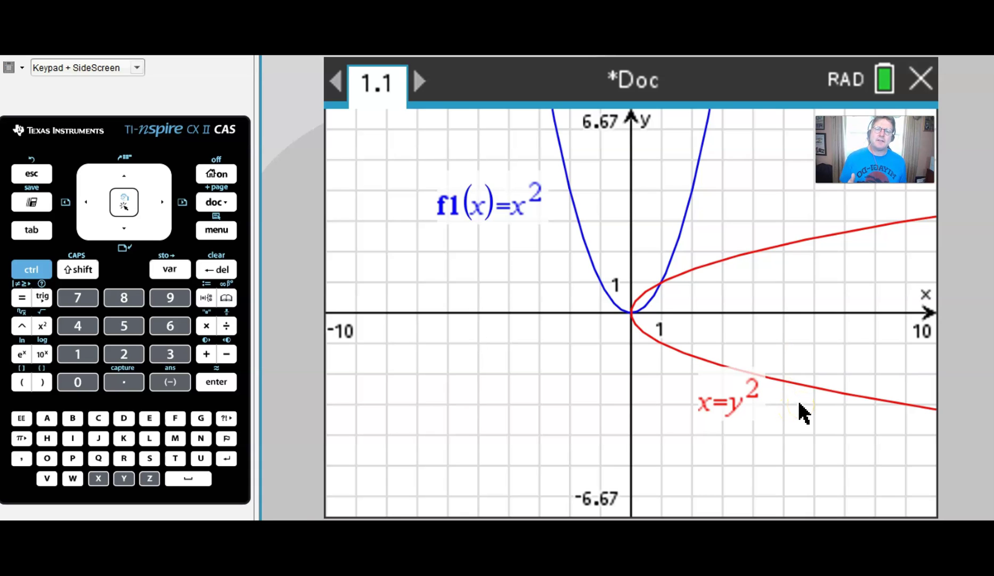
left_click(812, 290)
left_click(772, 187)
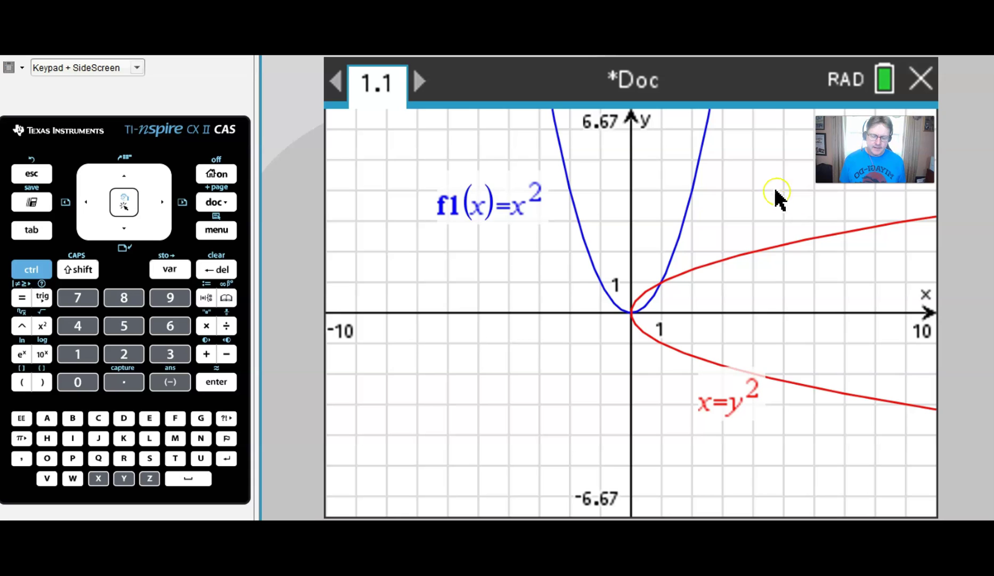
left_click(714, 187)
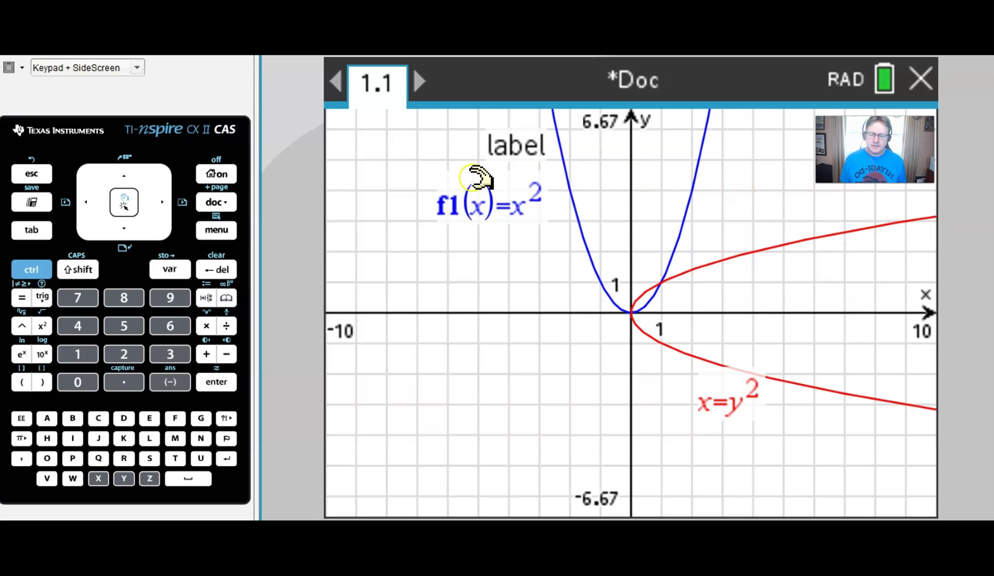
left_click(794, 184)
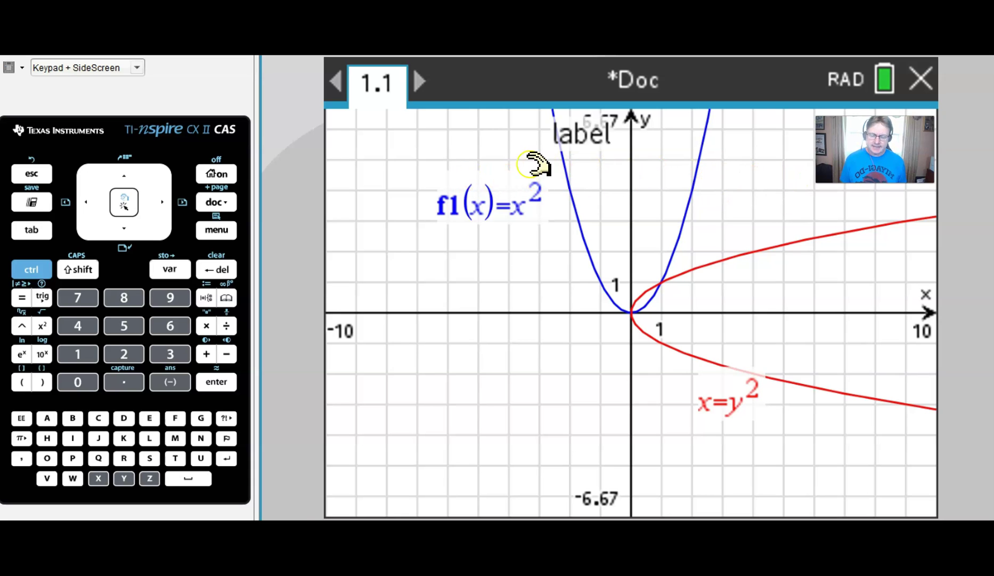
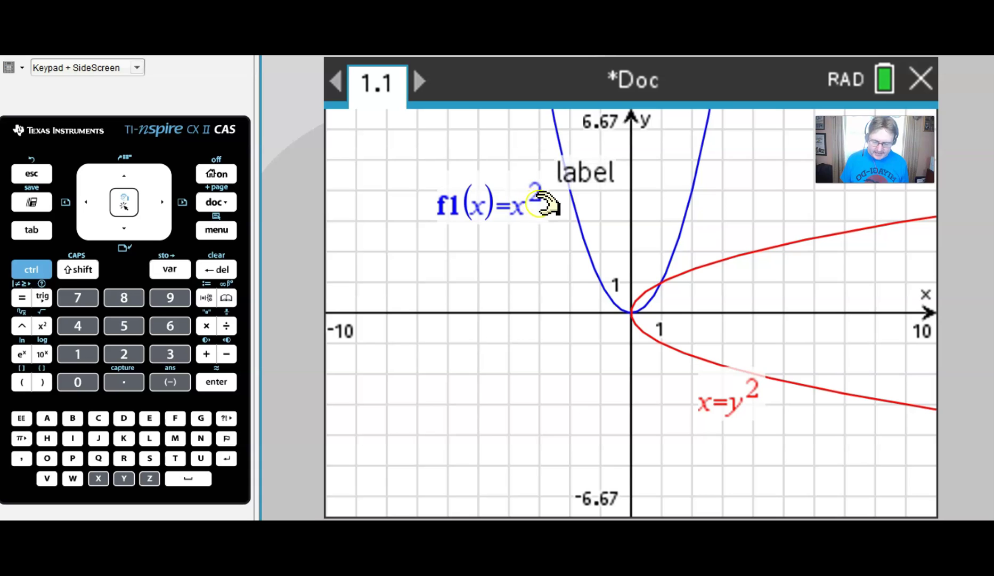
- Restrict the domain of f1 by editing its equation to f1(x)=x²|x≥0
left_click(574, 203)
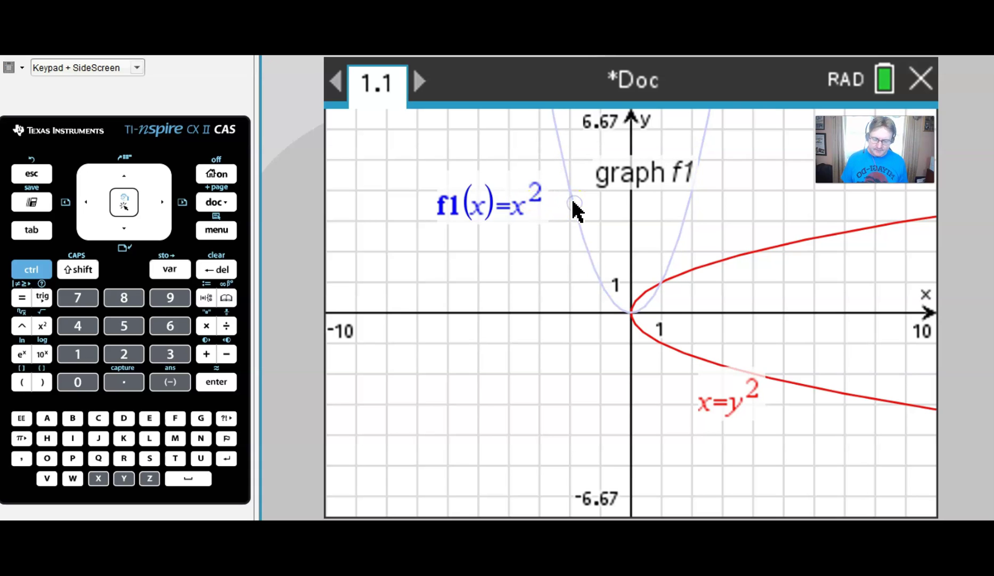
double_click(572, 206)
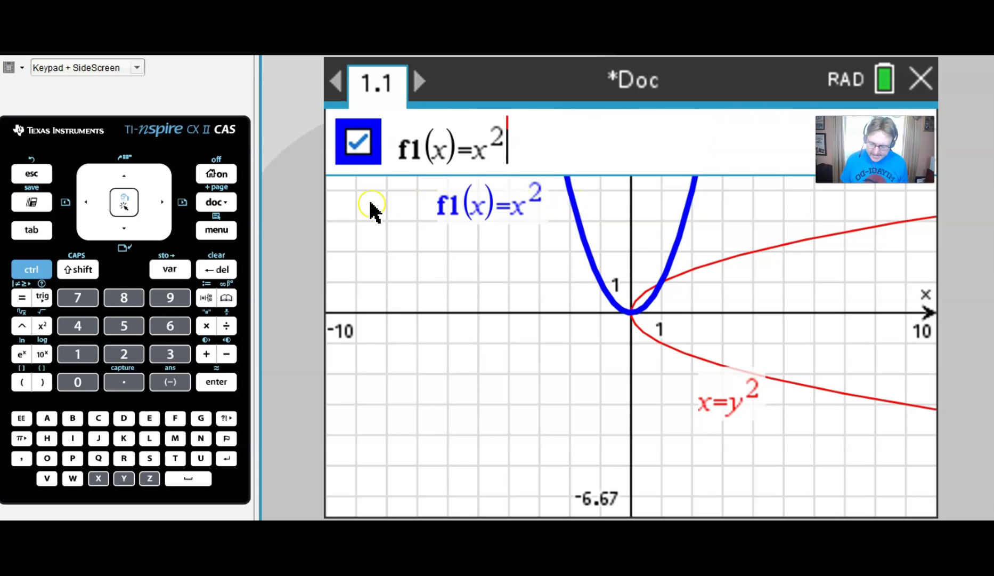
left_click(27, 270)
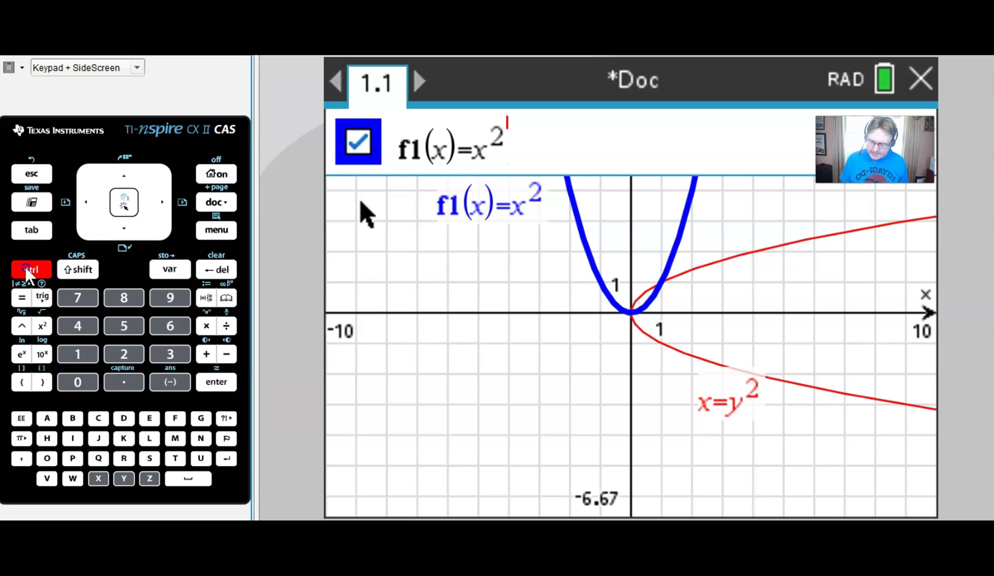
left_click(22, 297)
key("Down")
key("Right")
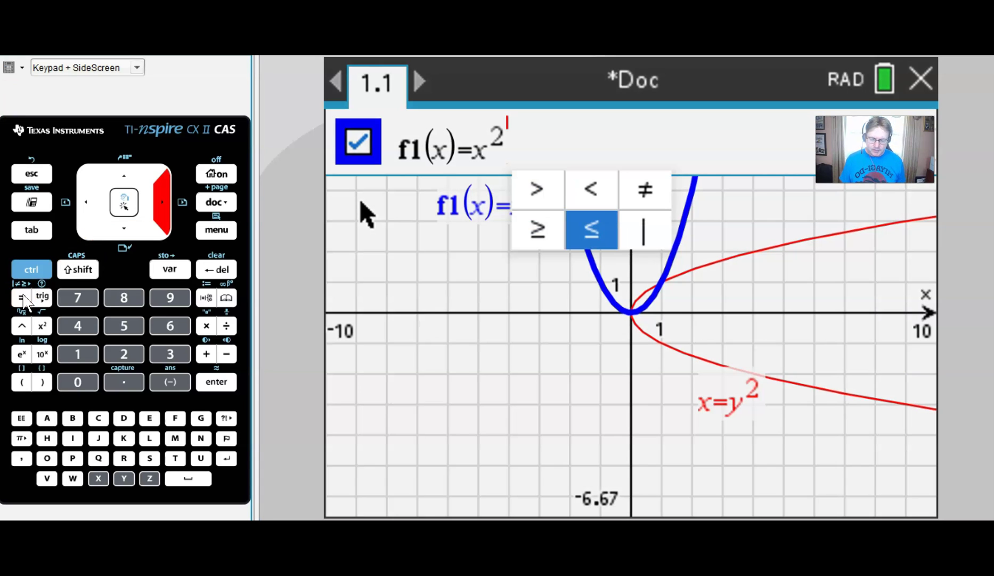
key("Return")
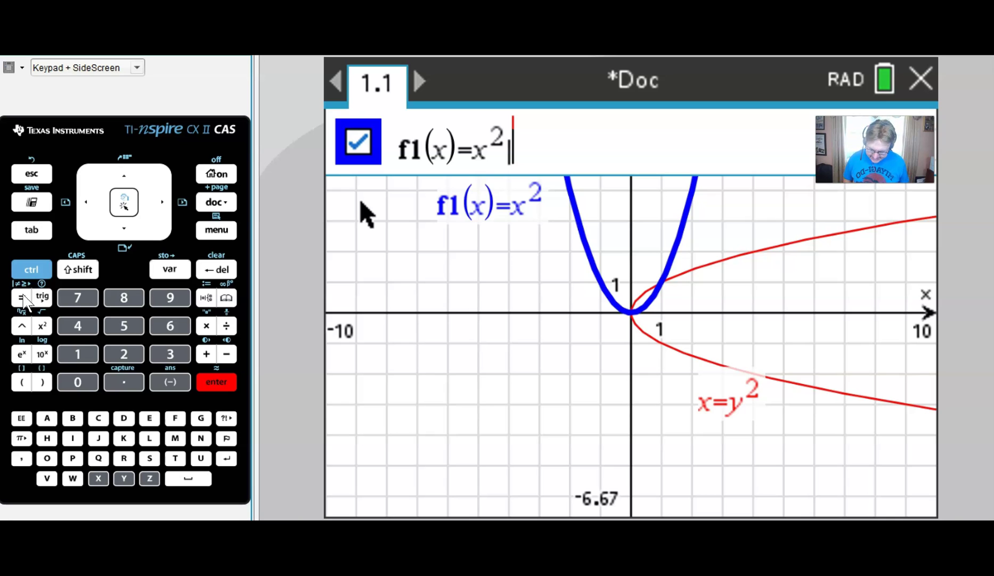
type("x")
left_click(22, 269)
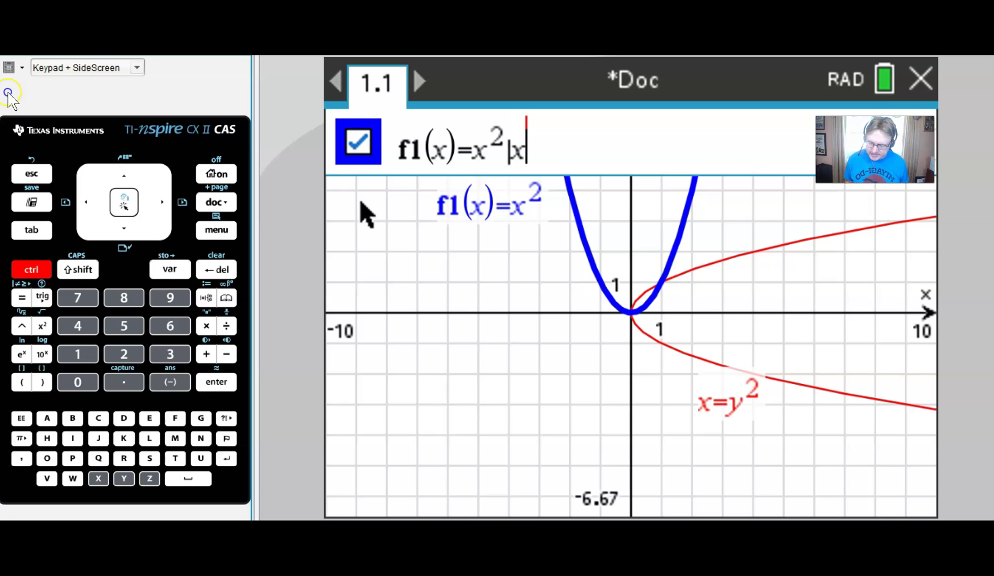
left_click(22, 296)
key("Down")
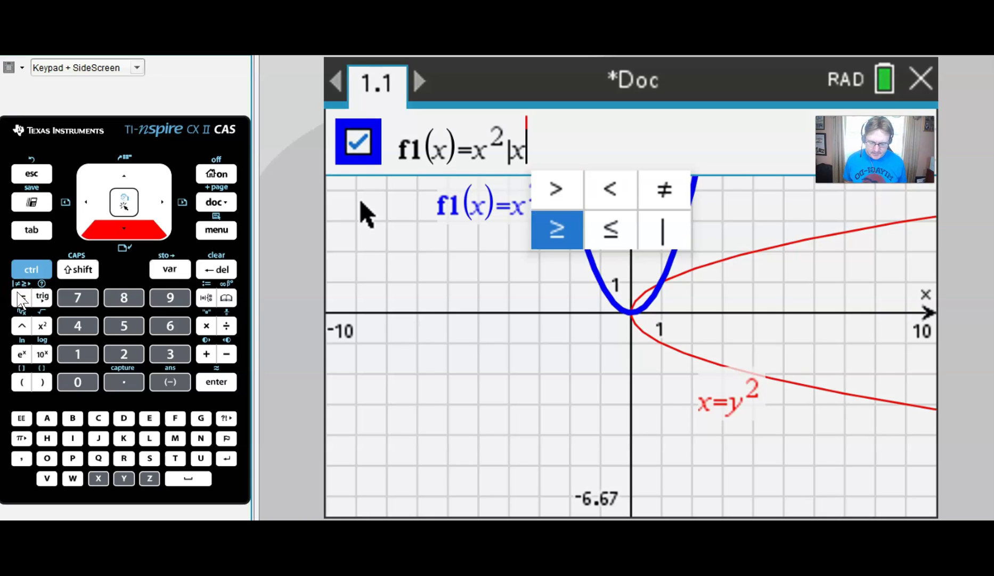
key("Return")
type("0")
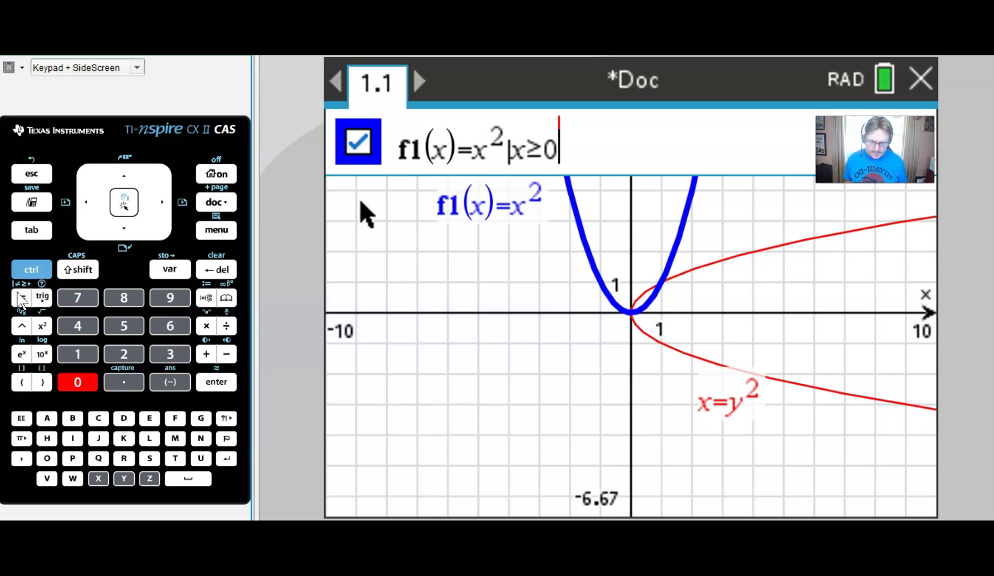
key("Return")
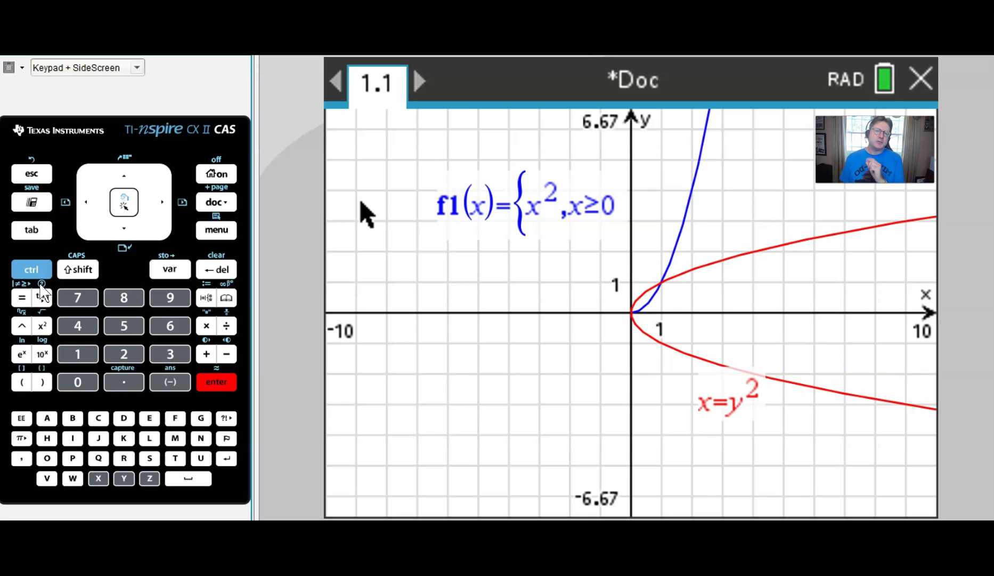
- Restrict the relation to its upper branch by editing its equation to x=y²|y≥0
double_click(832, 399)
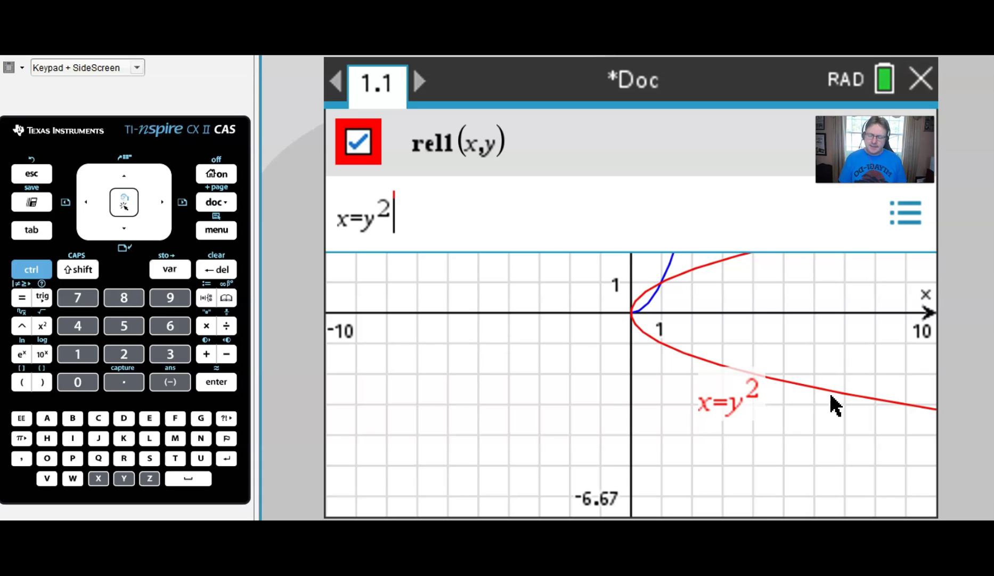
left_click(831, 397)
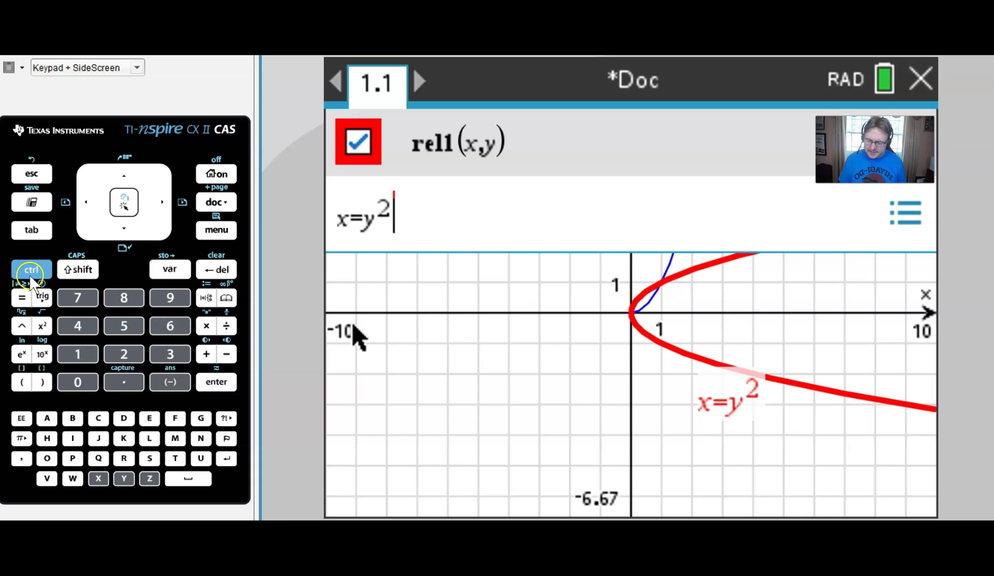
left_click(21, 297)
key("Down")
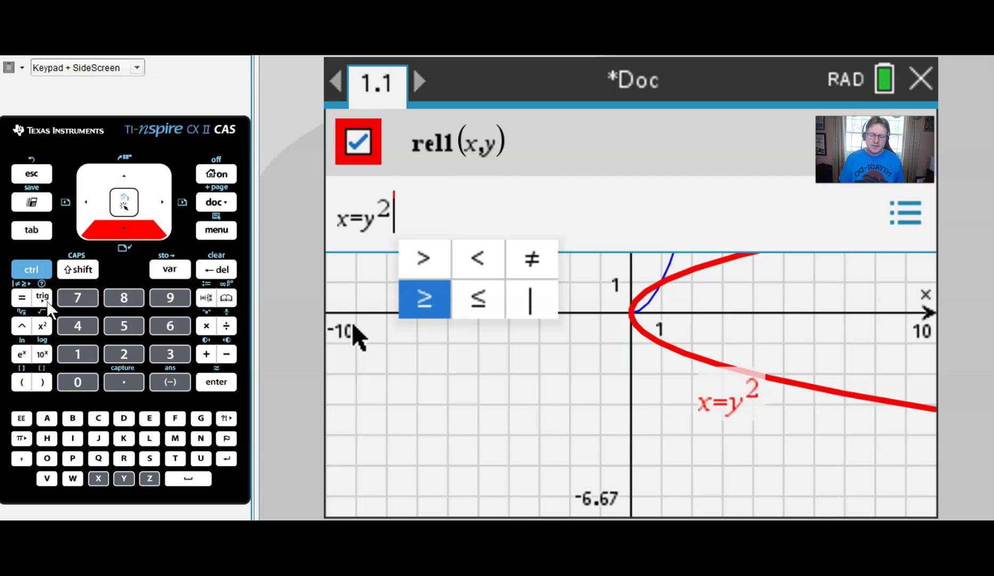
key("Right")
key("Right")
key("Return")
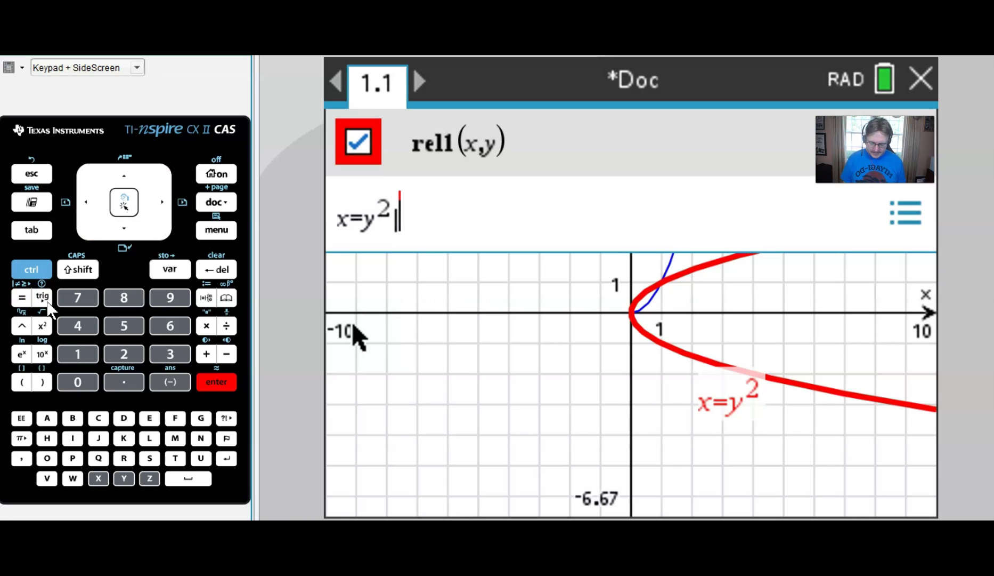
type("y")
left_click(32, 269)
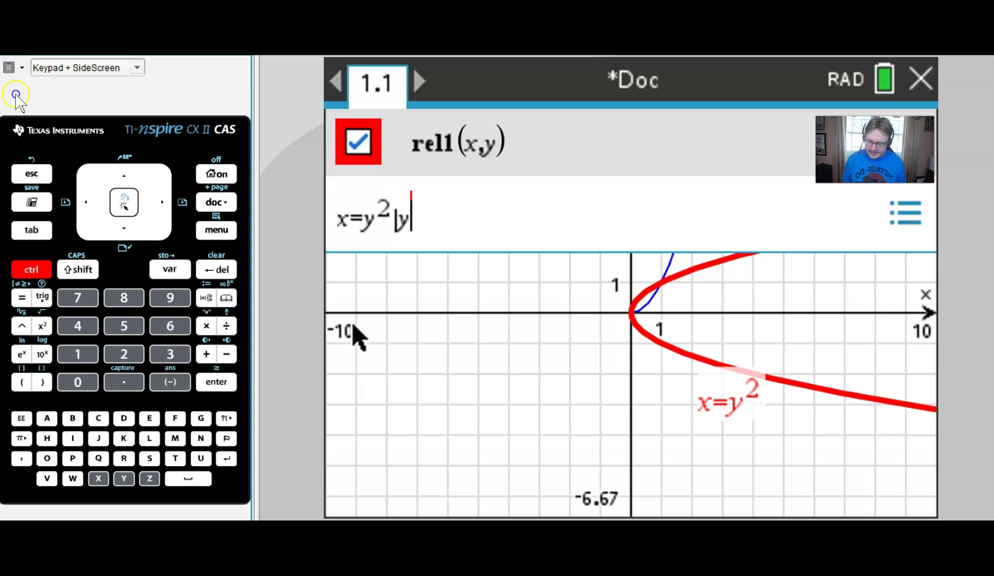
left_click(21, 297)
key("Down")
key("Return")
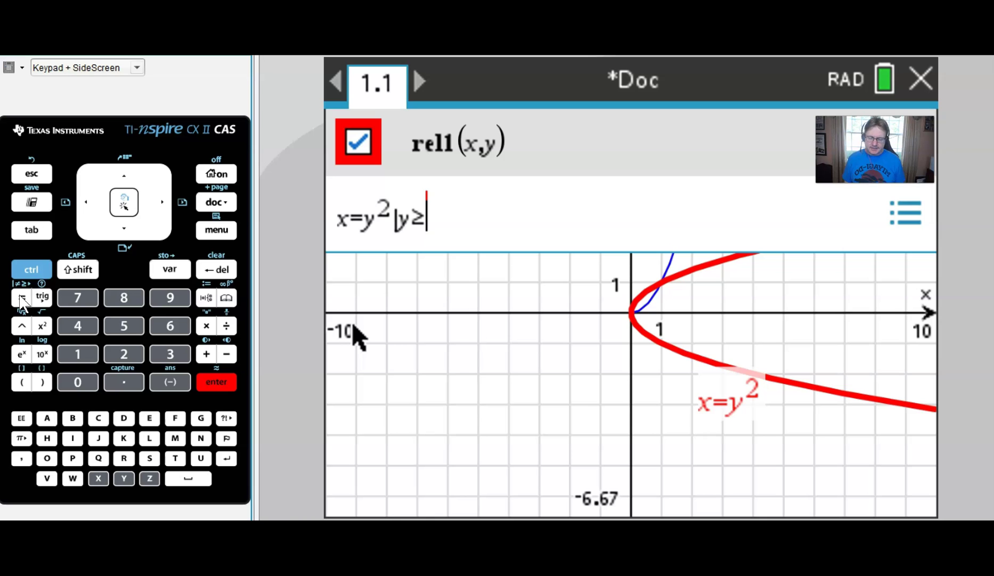
type("0")
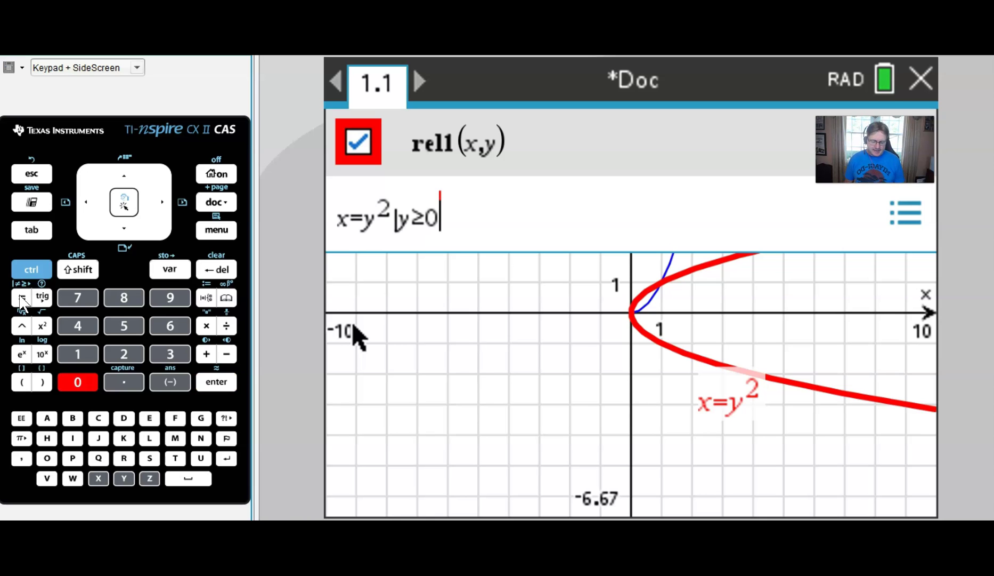
key("Return")
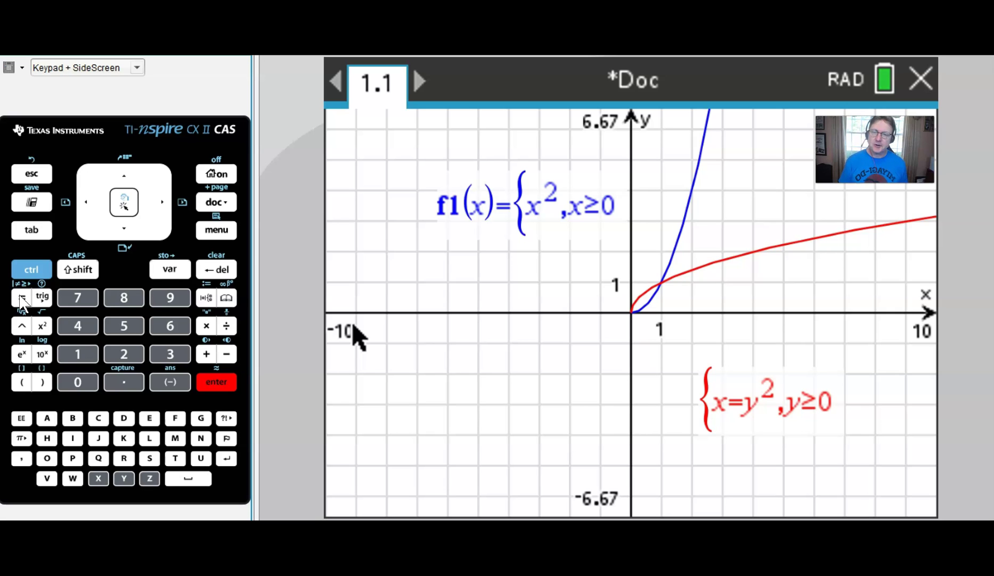
- Shift the axes to show more of the first quadrant, and move the f1 label left of its curve and the relation's label below the x-axis
left_click_drag(526, 351, 384, 440)
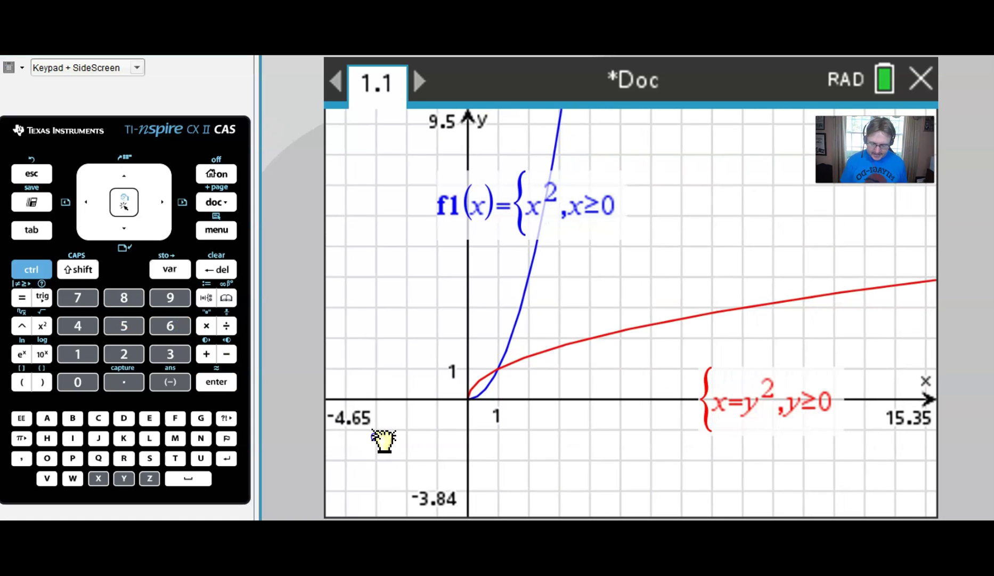
left_click_drag(514, 191, 405, 168)
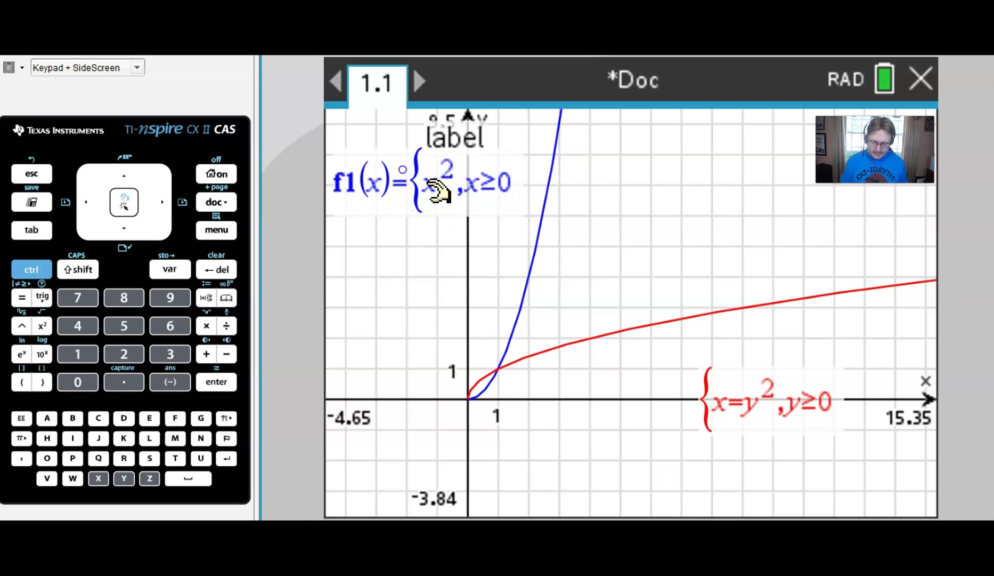
left_click_drag(795, 399, 873, 468)
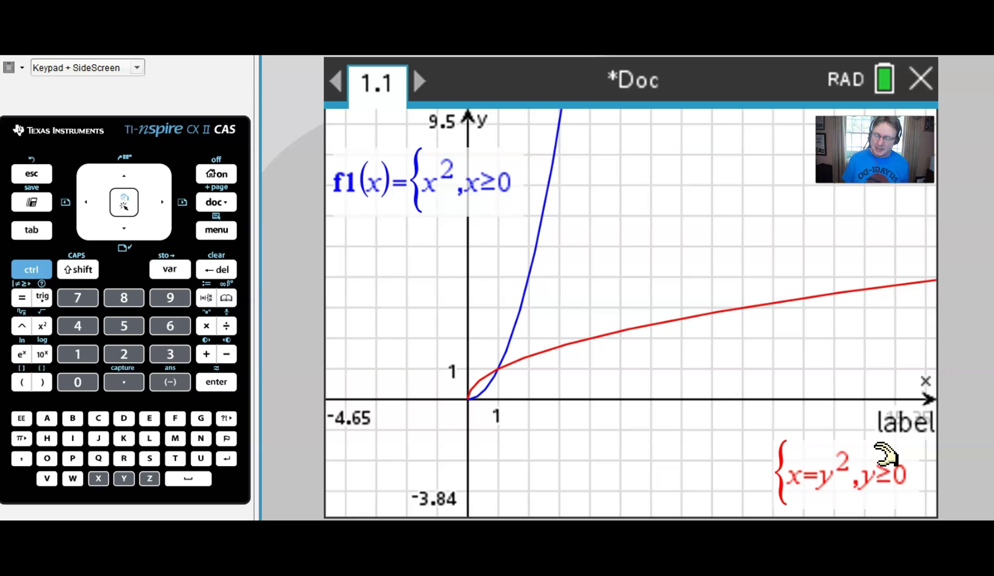
left_click(886, 380)
- Plot the function f2(x)=x on the same axes as the two restricted curves
left_click(218, 231)
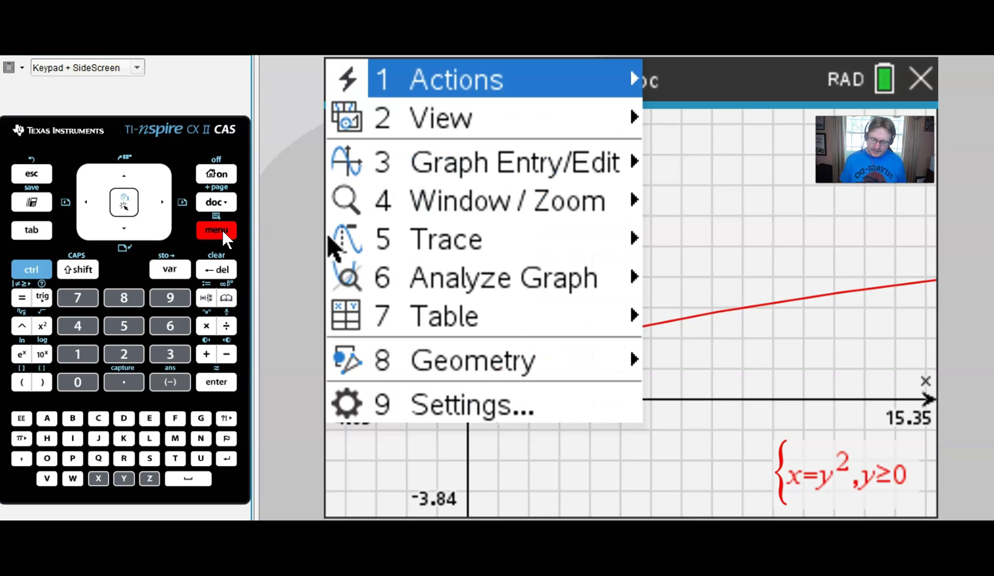
mouse_move(432, 177)
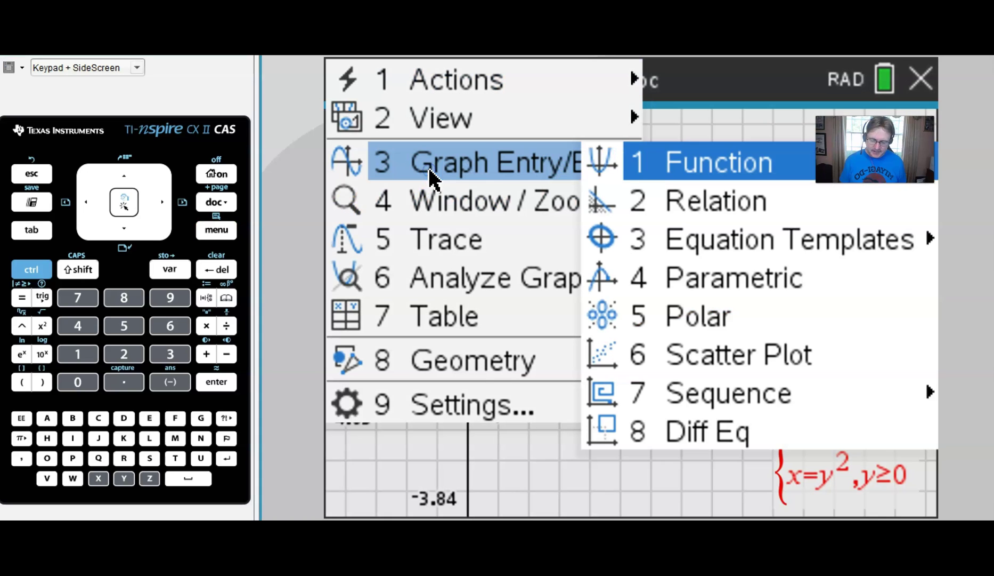
left_click(707, 171)
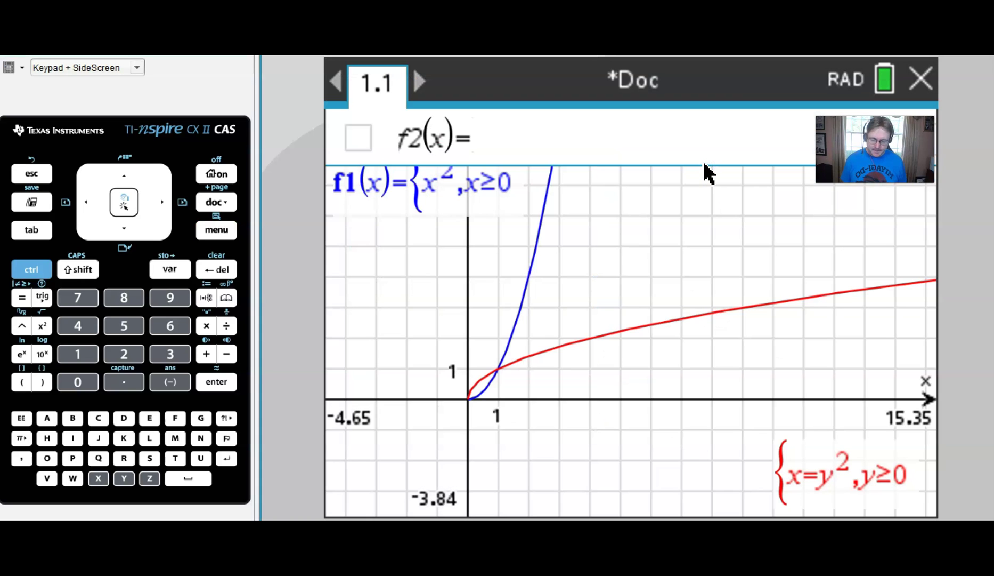
type("x")
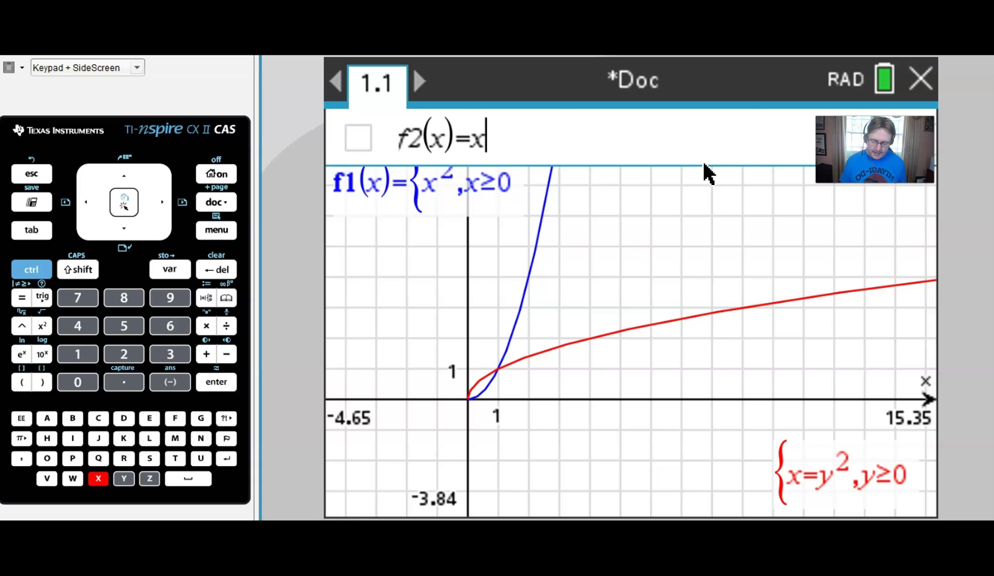
key("Return")
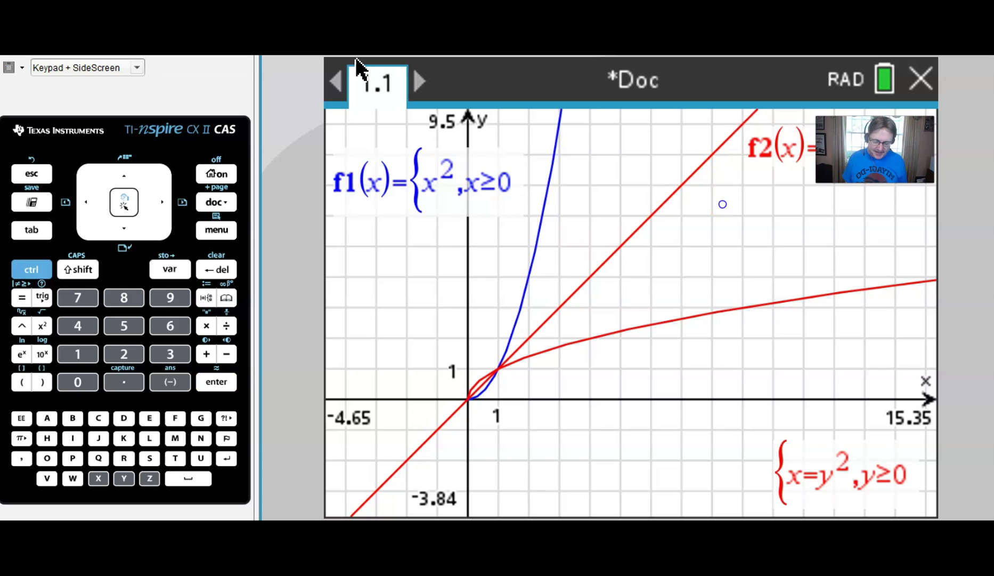
- Set the line color of the f2 graph to green
left_click(662, 201)
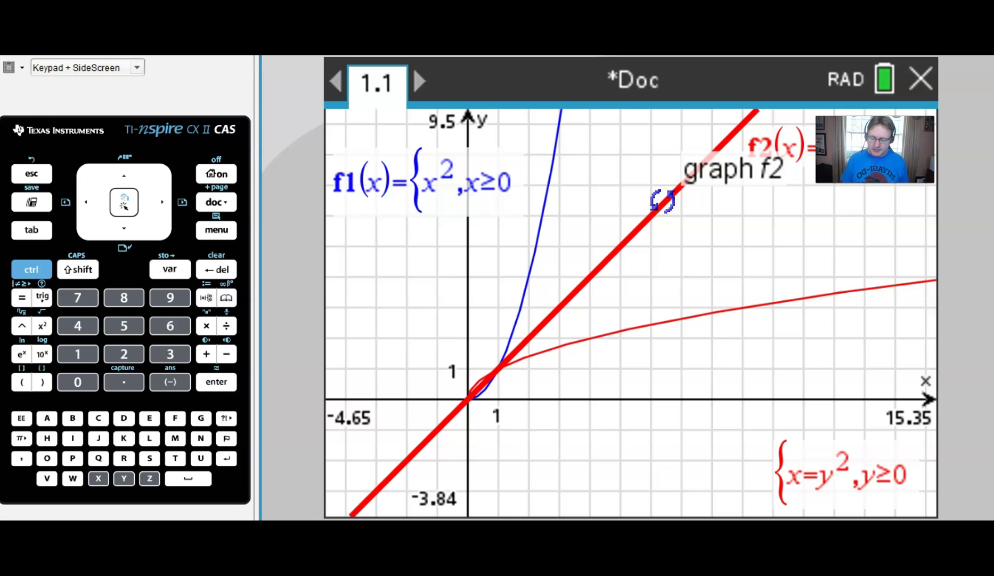
right_click(663, 201)
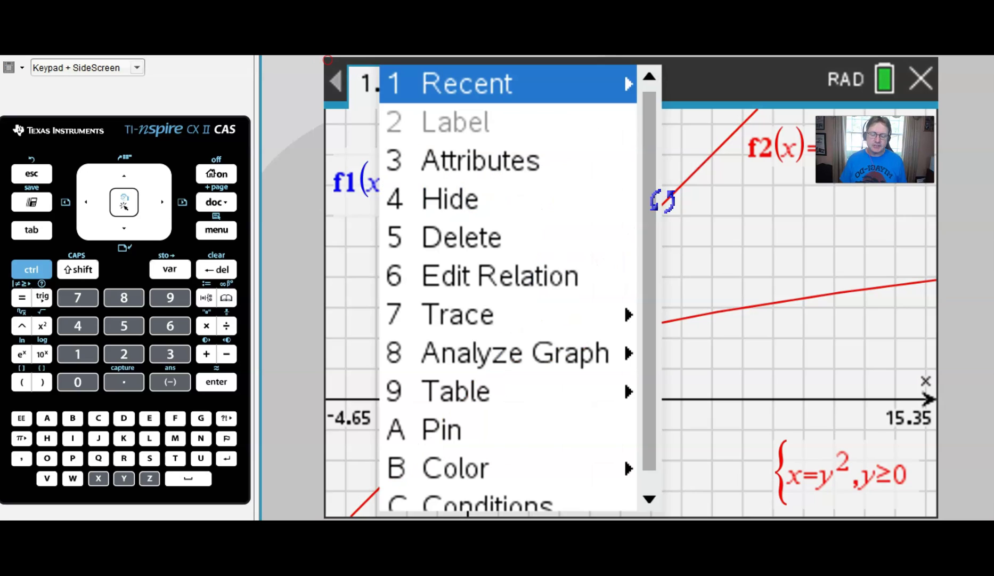
left_click(506, 454)
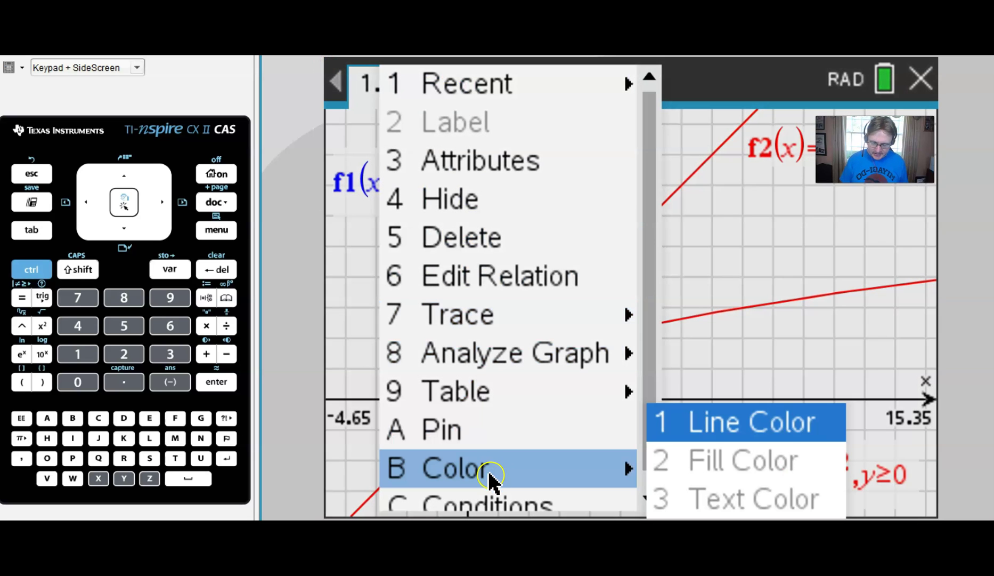
left_click(702, 428)
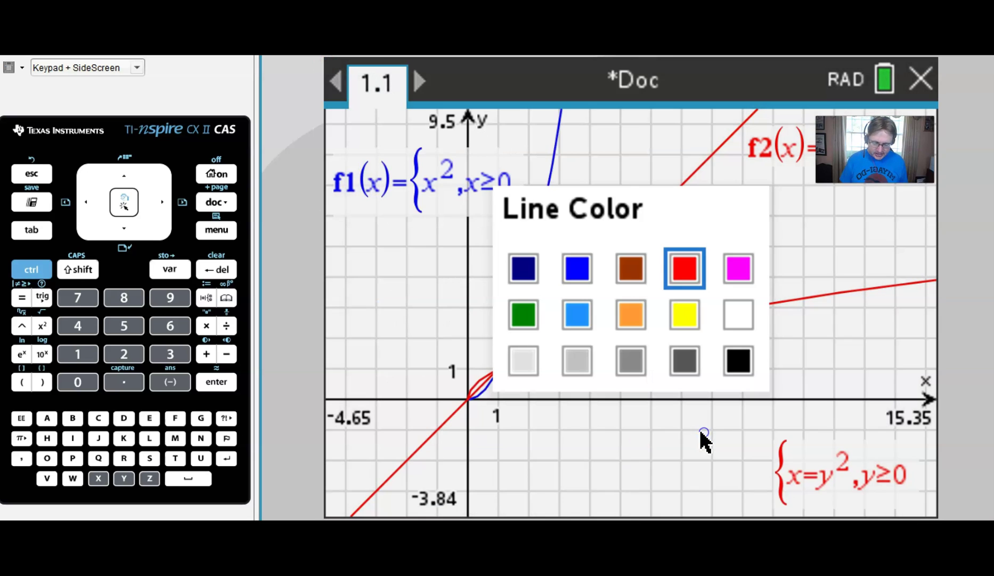
left_click(524, 318)
left_click(721, 291)
left_click(691, 246)
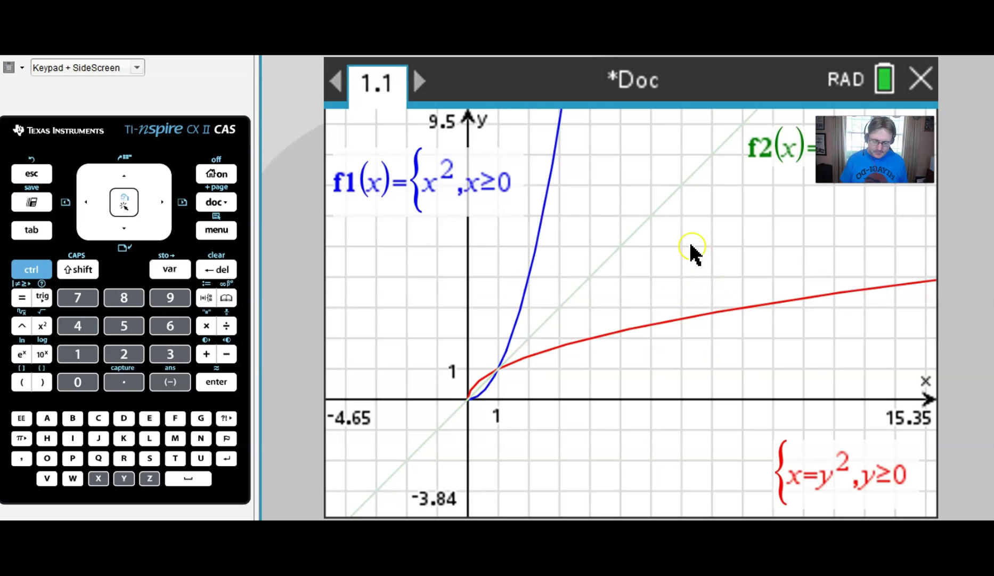
- Set the line style of the f2 graph to dashed in its attributes
right_click(664, 208)
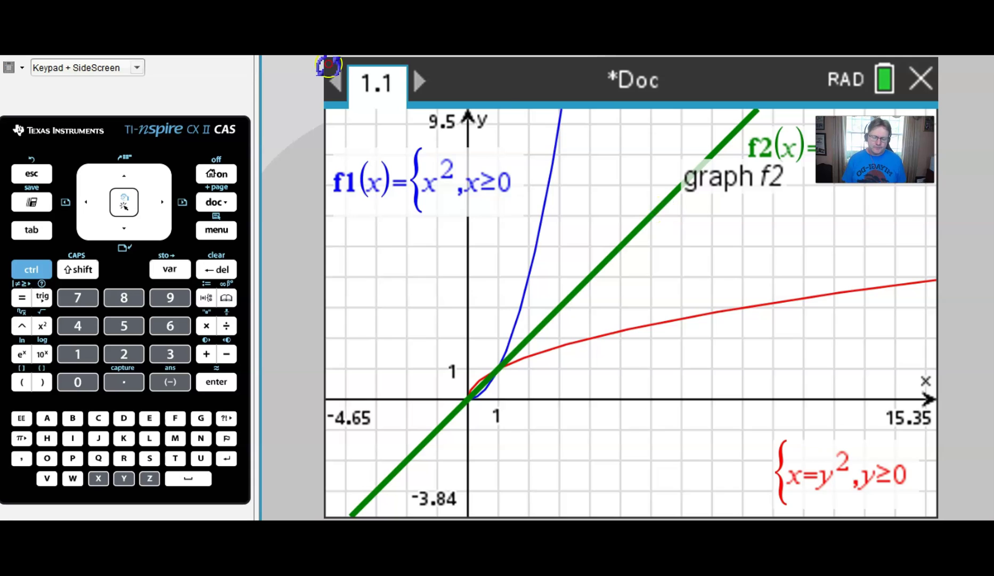
key("Down")
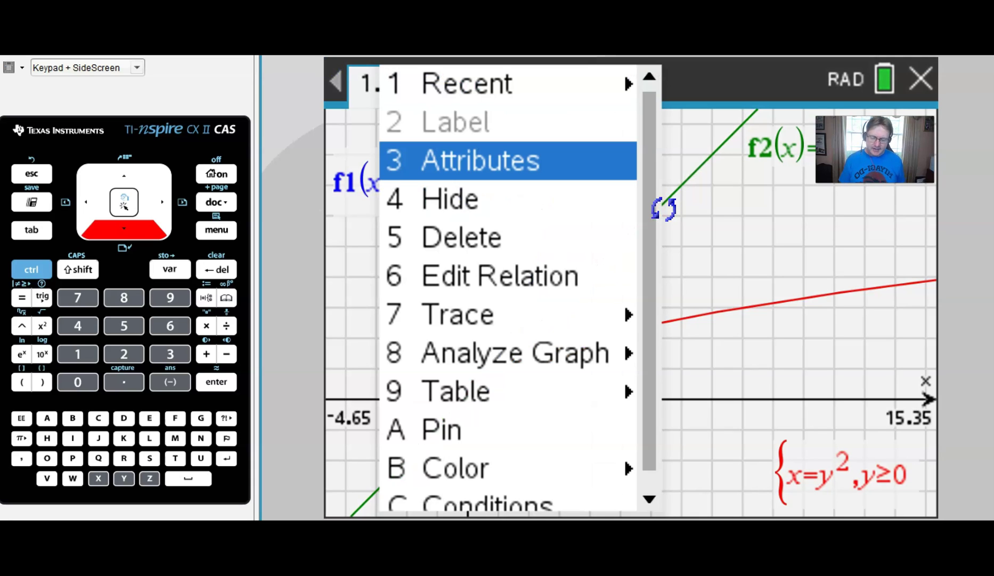
key("Right")
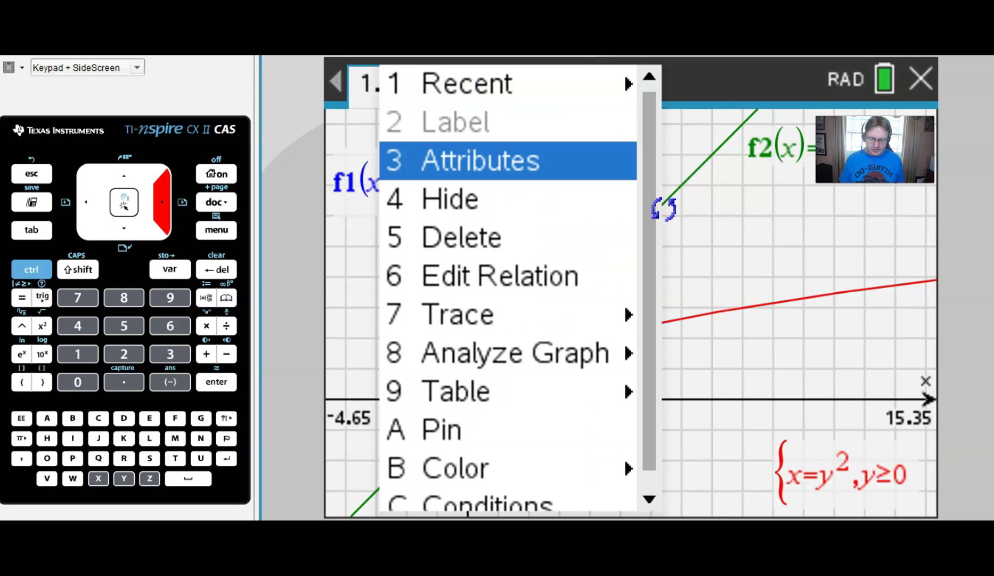
key("Return")
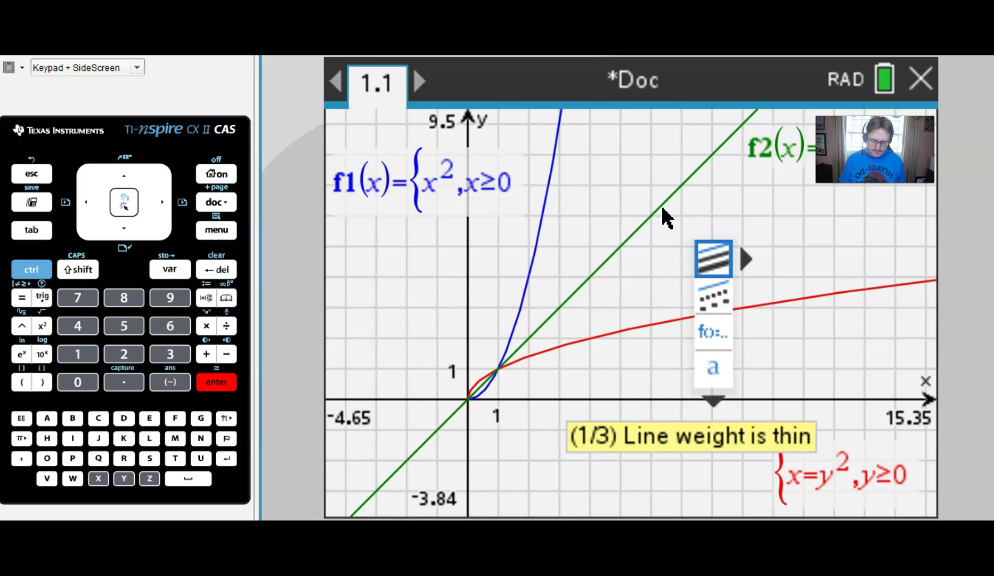
key("Down")
key("Right")
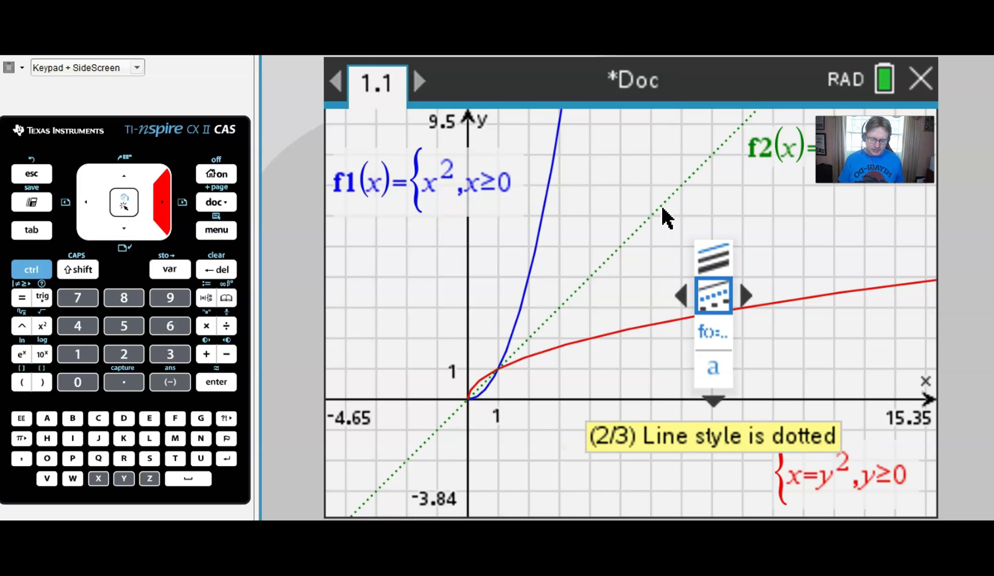
key("Right")
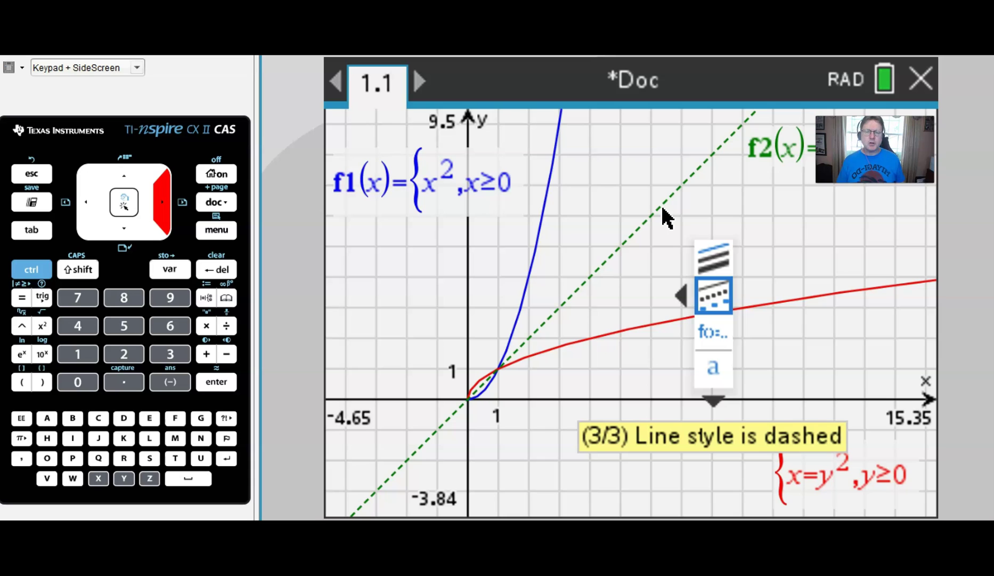
left_click(835, 214)
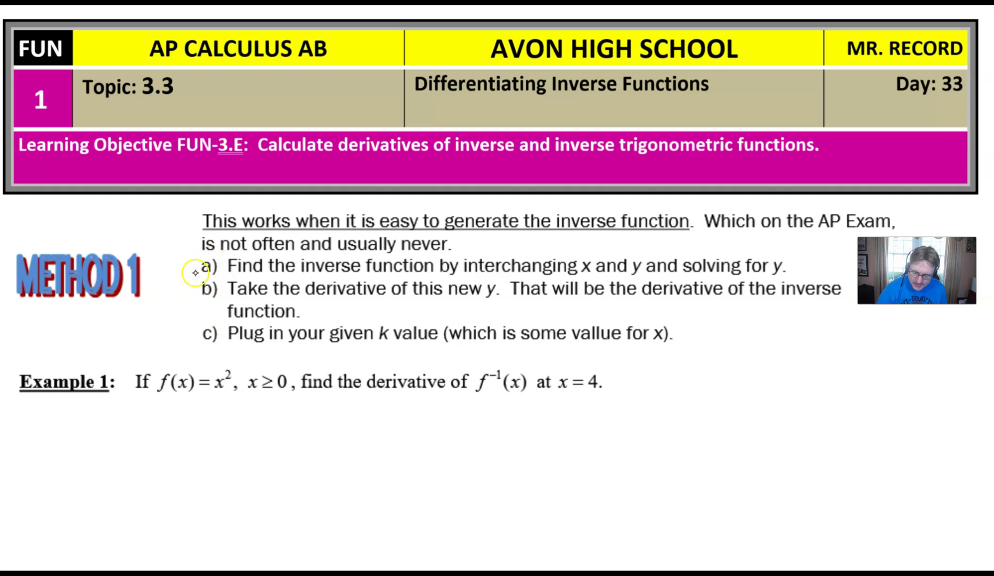
- Draw a blue check mark beside item a) of Method 1 in the lesson notes
mouse_move(181, 265)
left_mouse_down()
mouse_move(186, 272)
mouse_move(196, 256)
left_mouse_up()
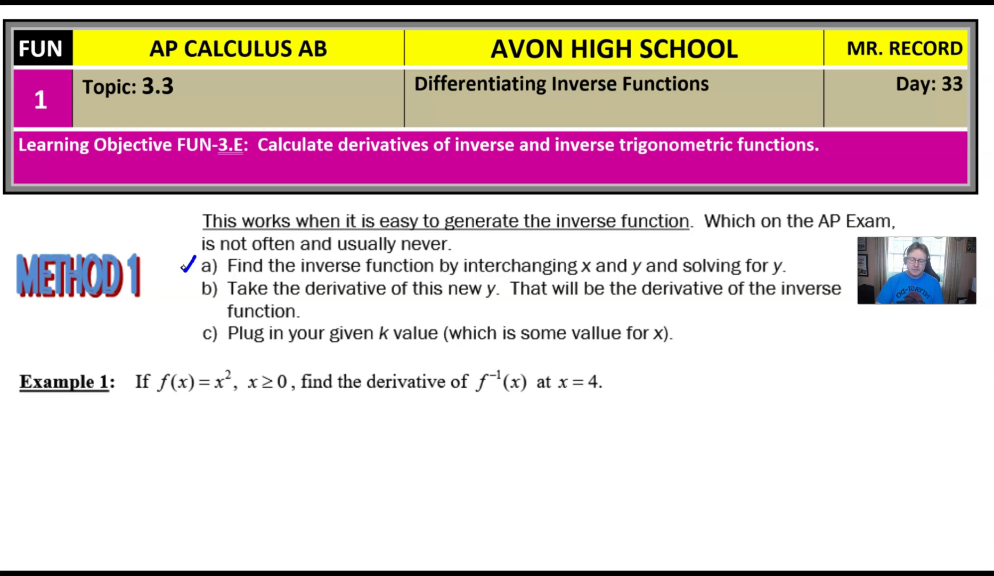